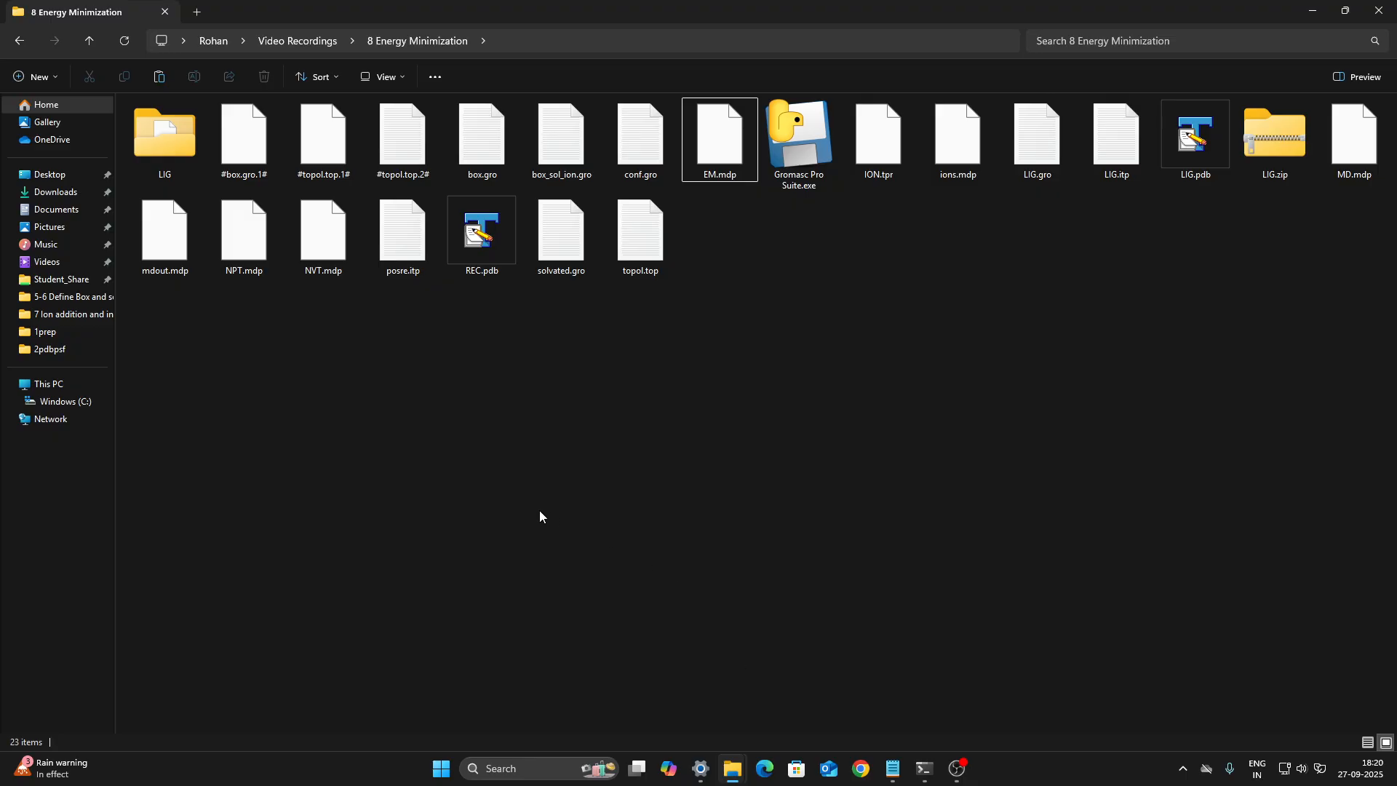
Step: Launch Gromasc Pro Suite.exe from the 8 Energy Minimization folder, maximize it and open the Energy Minimization module
double_click(809, 172)
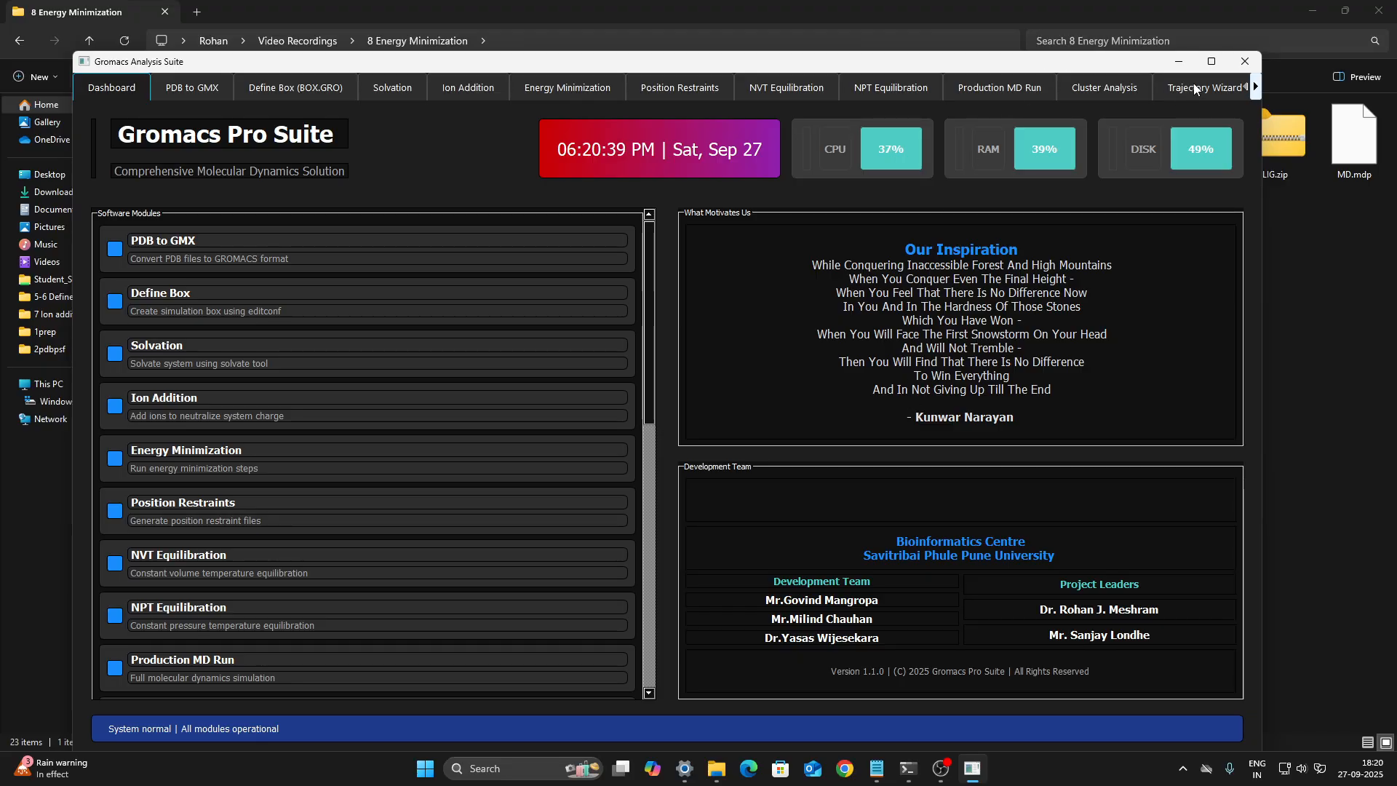
click(1212, 61)
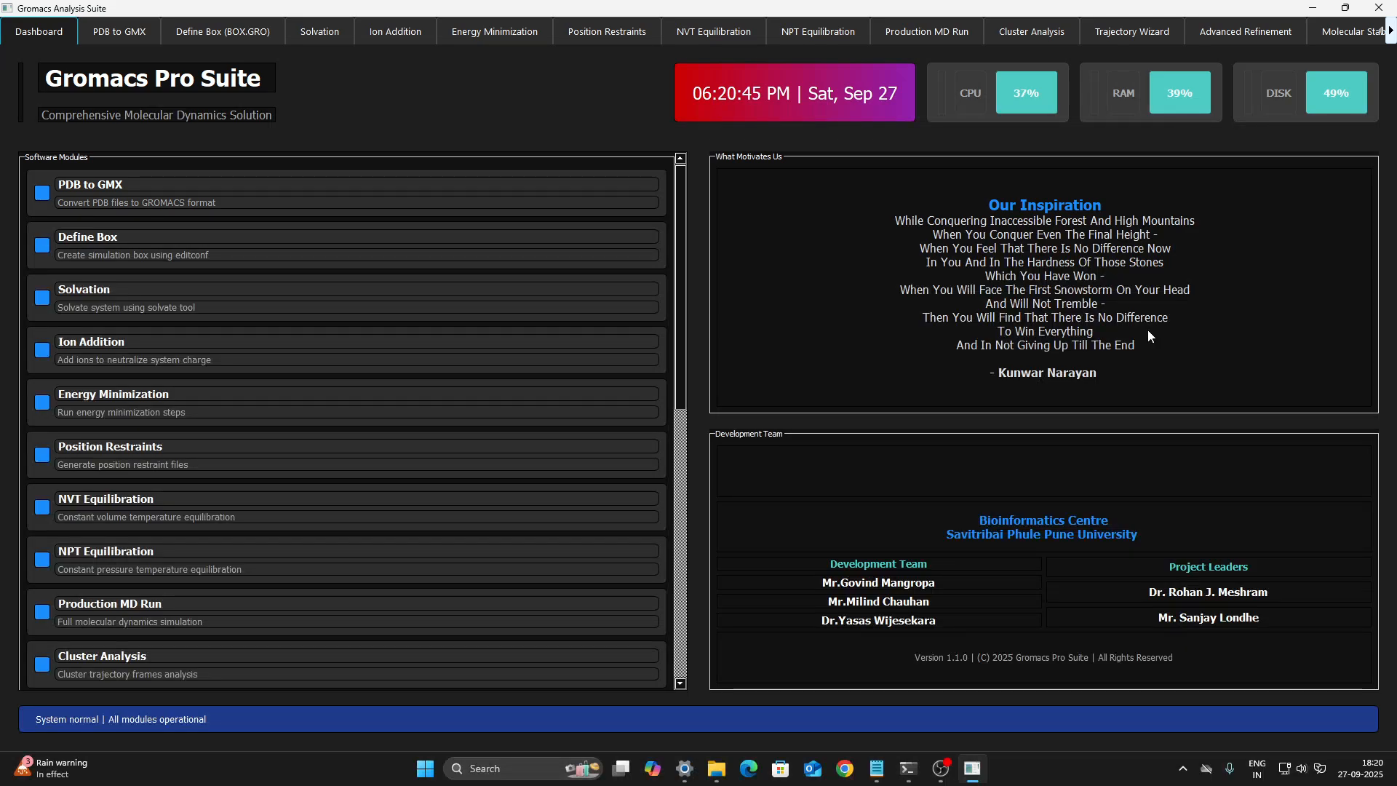
click(478, 42)
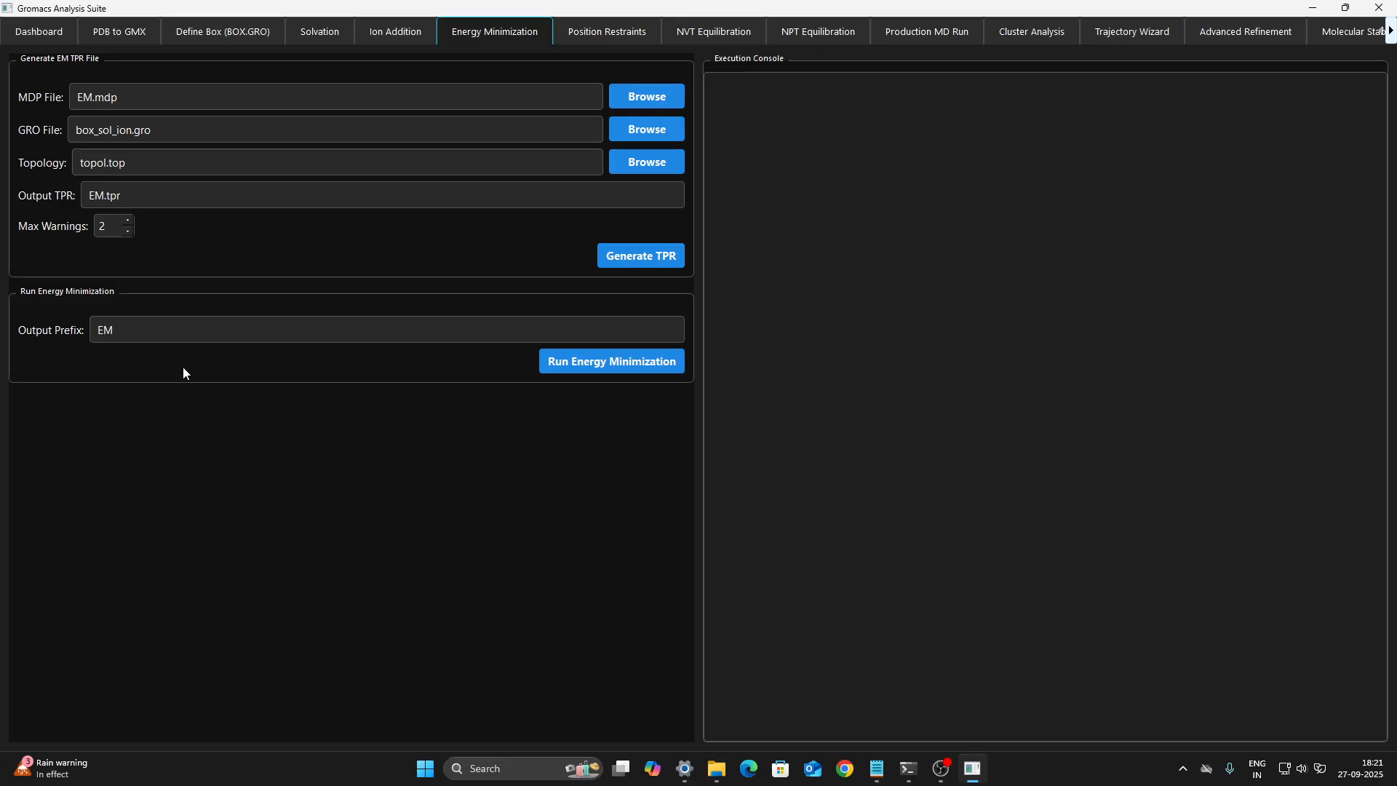
Step: Switch to File Explorer, open EM.mdp in Notepad to review its minimization parameters, and close it again
click(1312, 8)
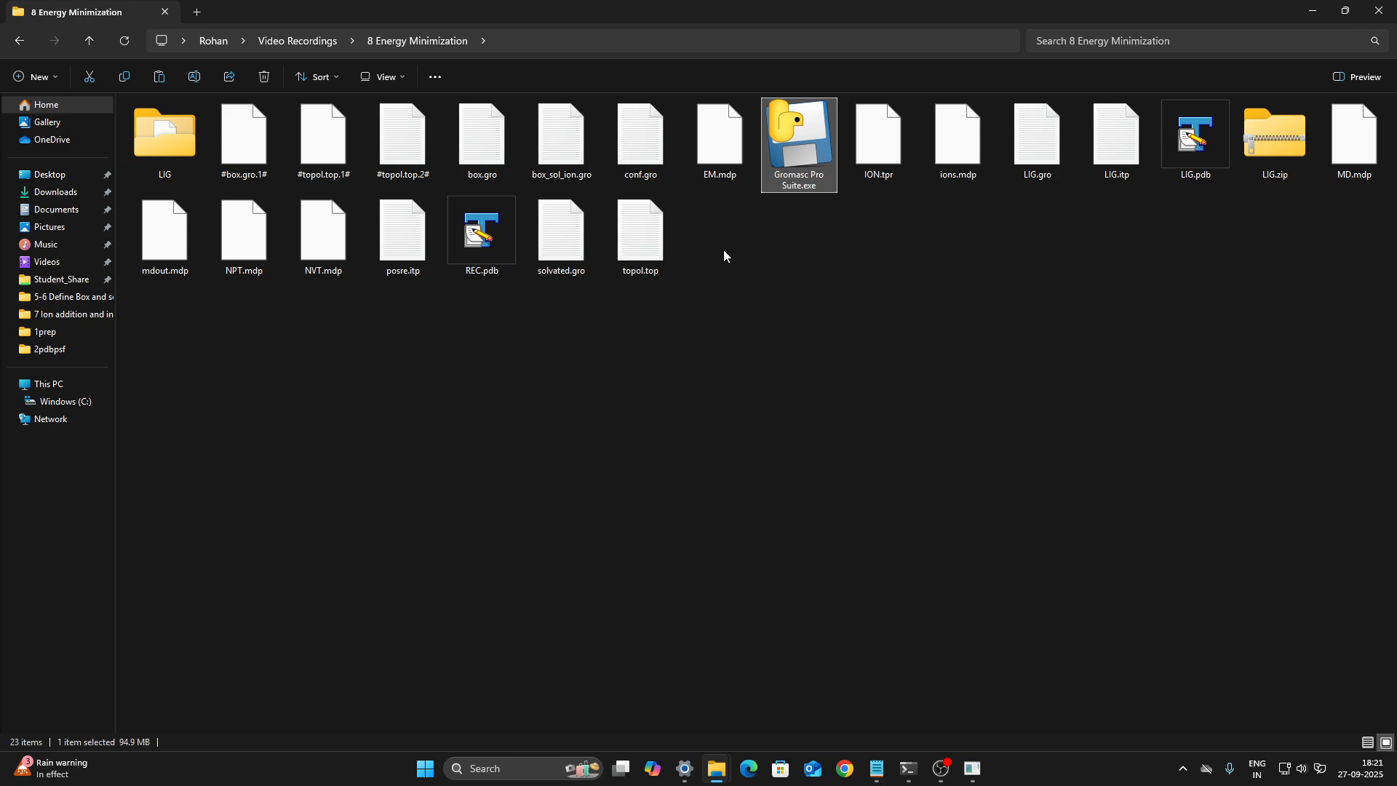
click(891, 265)
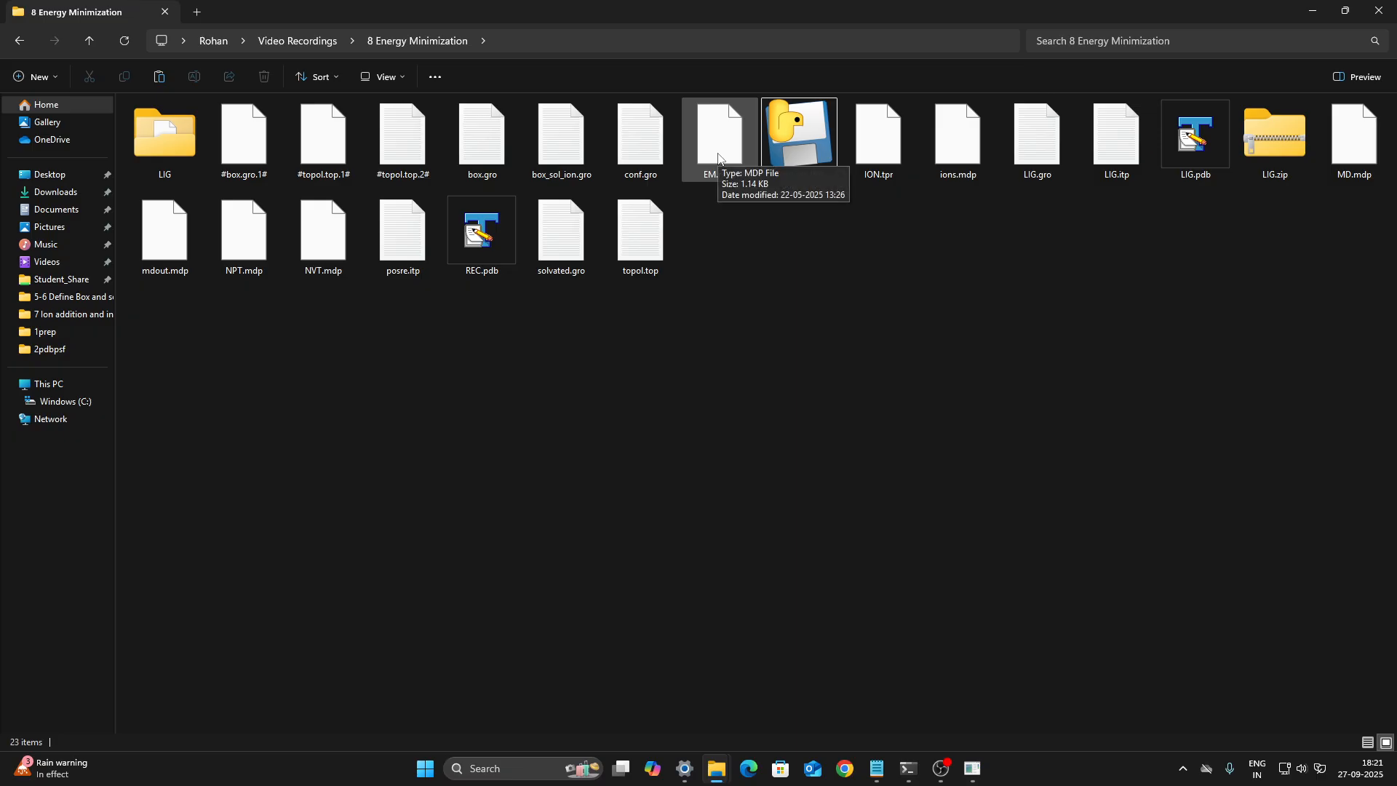
click(719, 159)
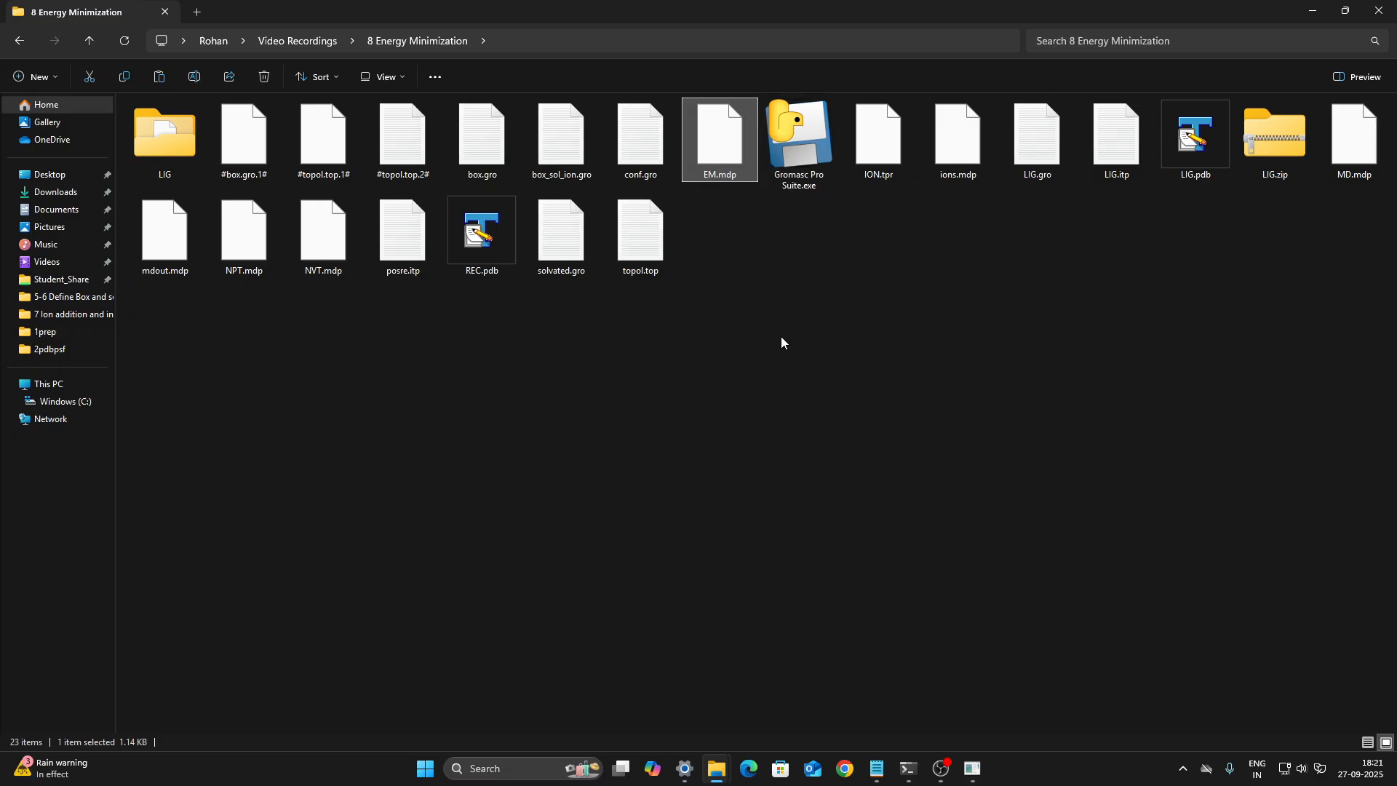
right_click(719, 152)
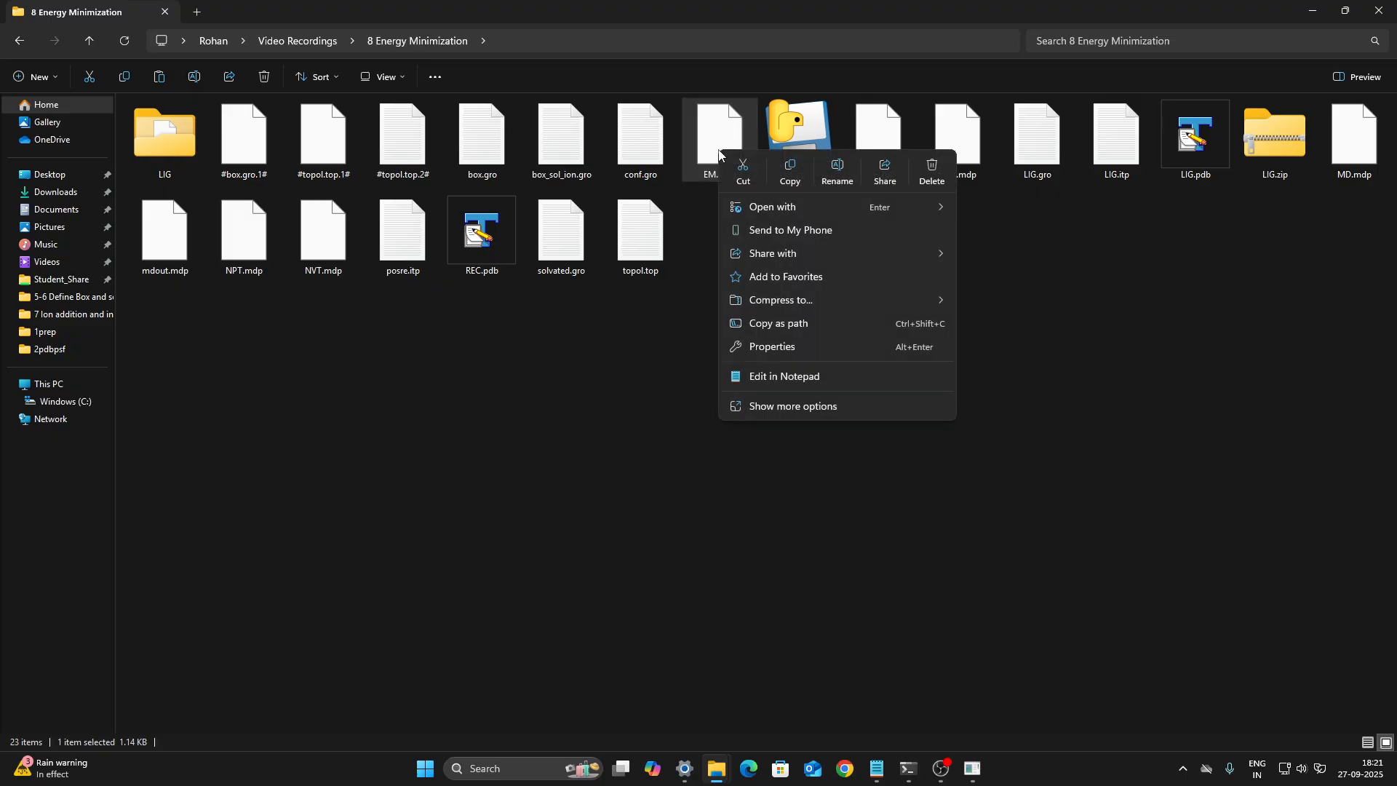
click(788, 377)
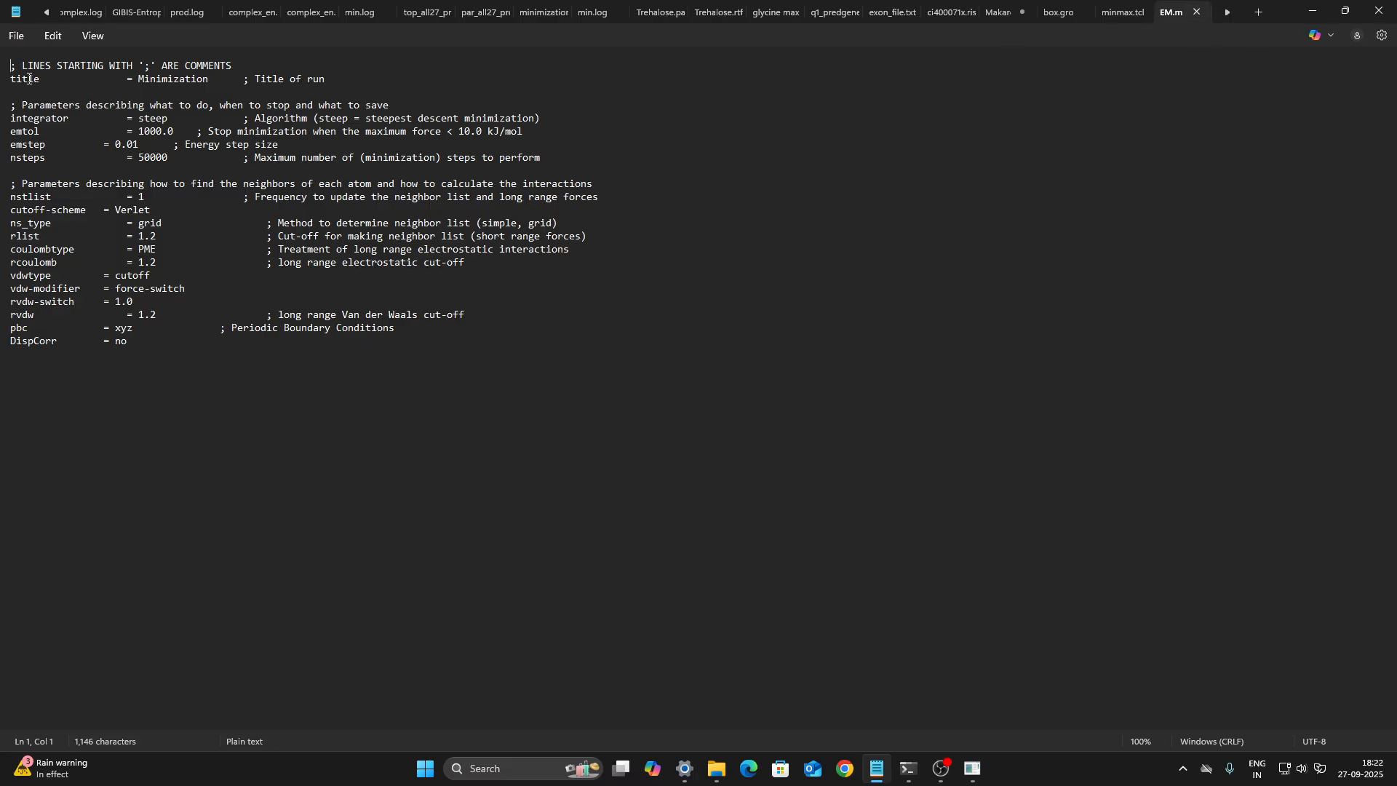
drag(11, 66, 443, 332)
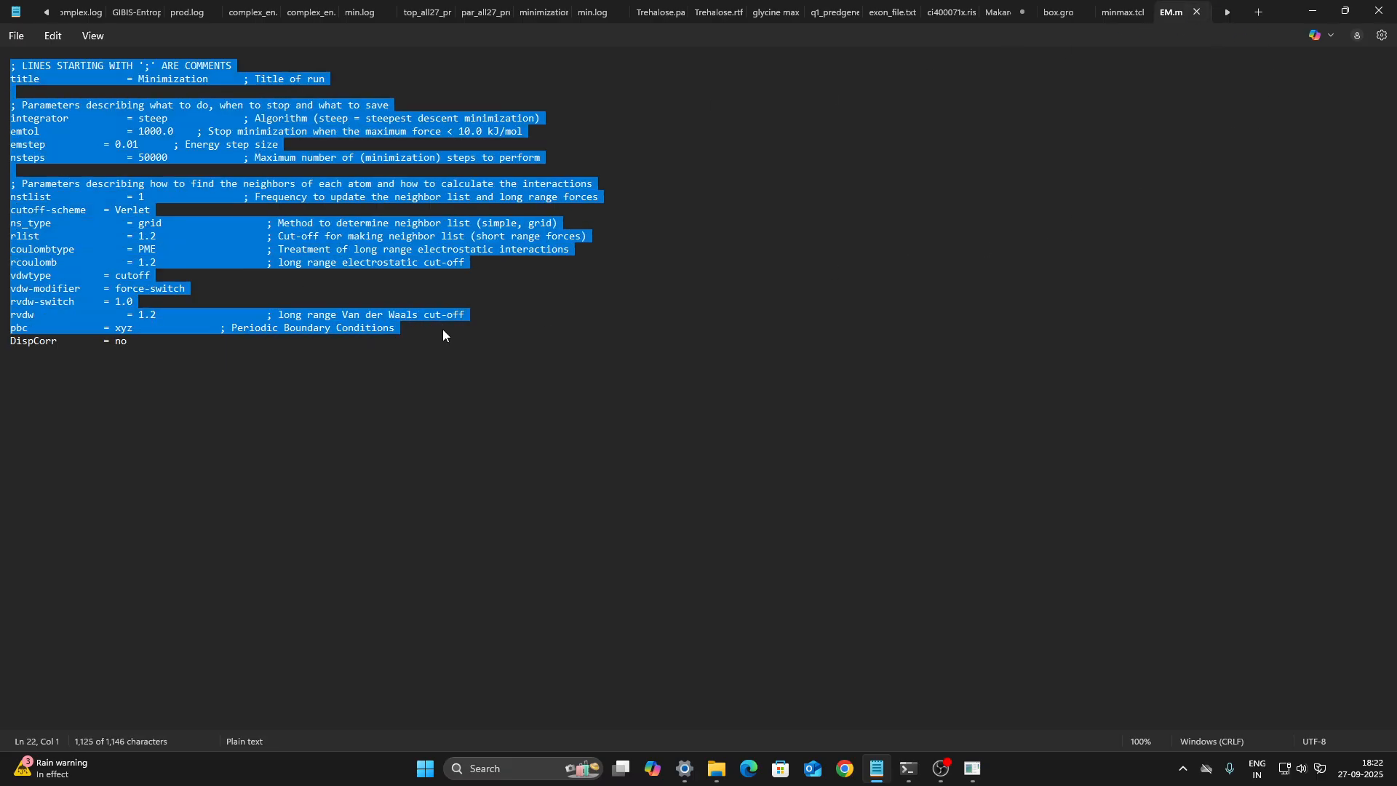
click(436, 347)
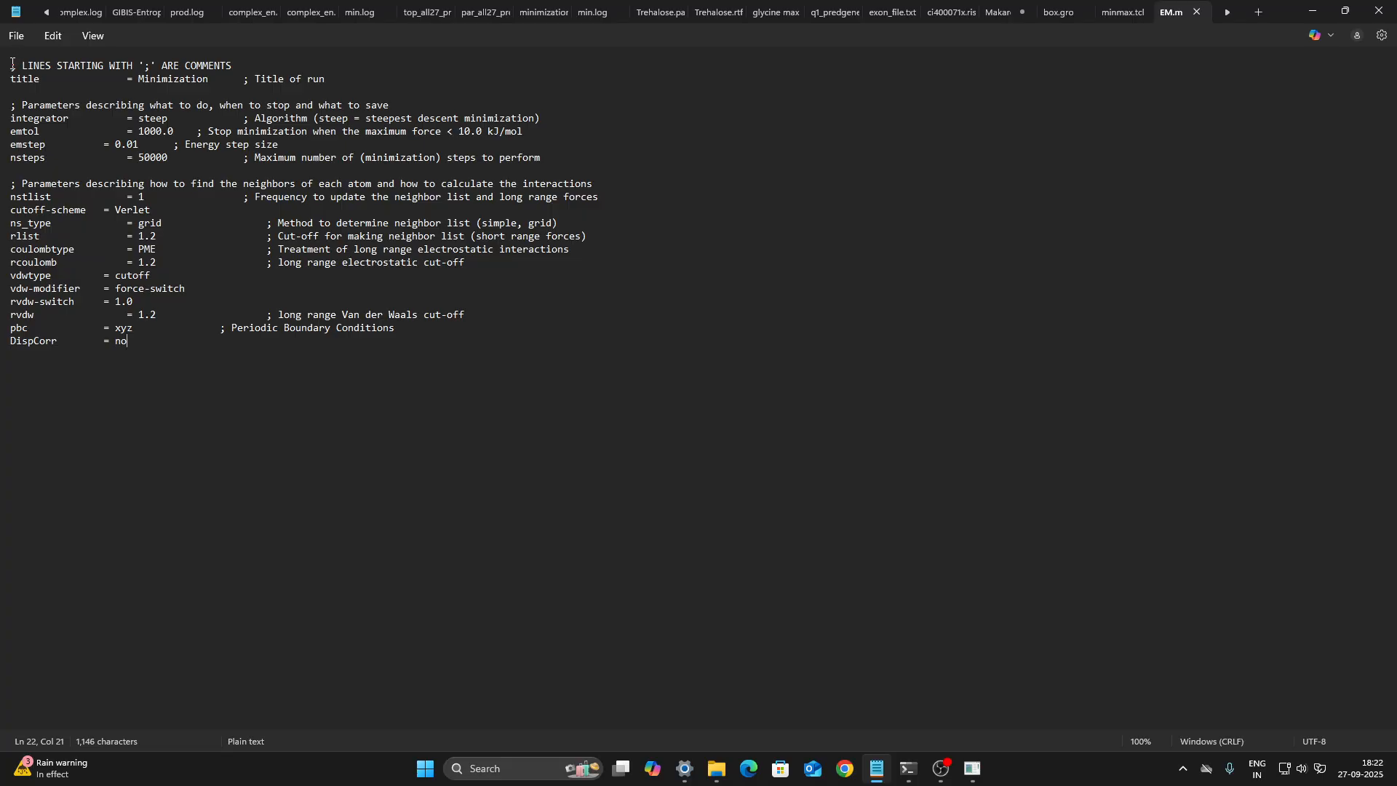
drag(12, 65, 407, 360)
click(282, 376)
click(1197, 13)
click(1312, 14)
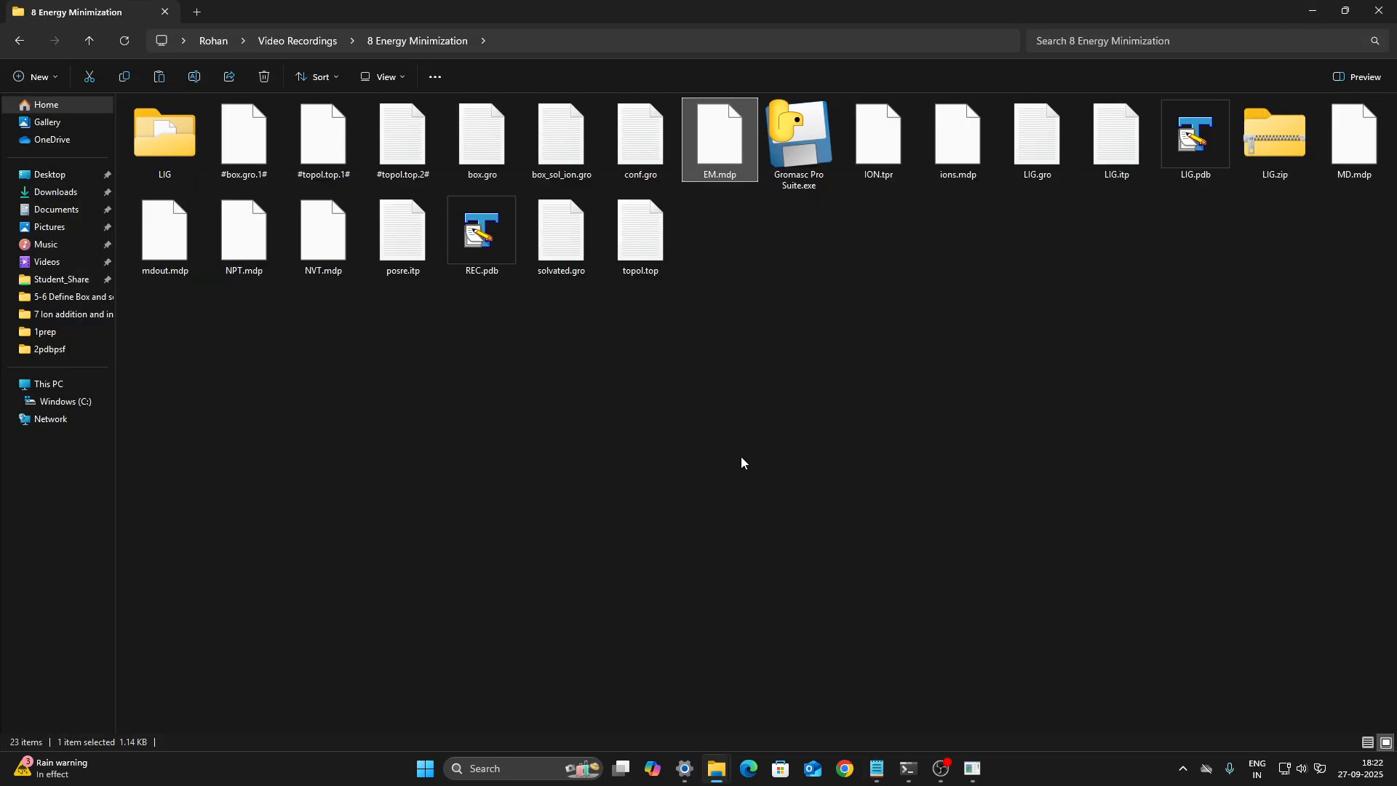
Step: Locate the topol.top and box_sol_ion.gro input files in the 8 Energy Minimization folder
click(644, 240)
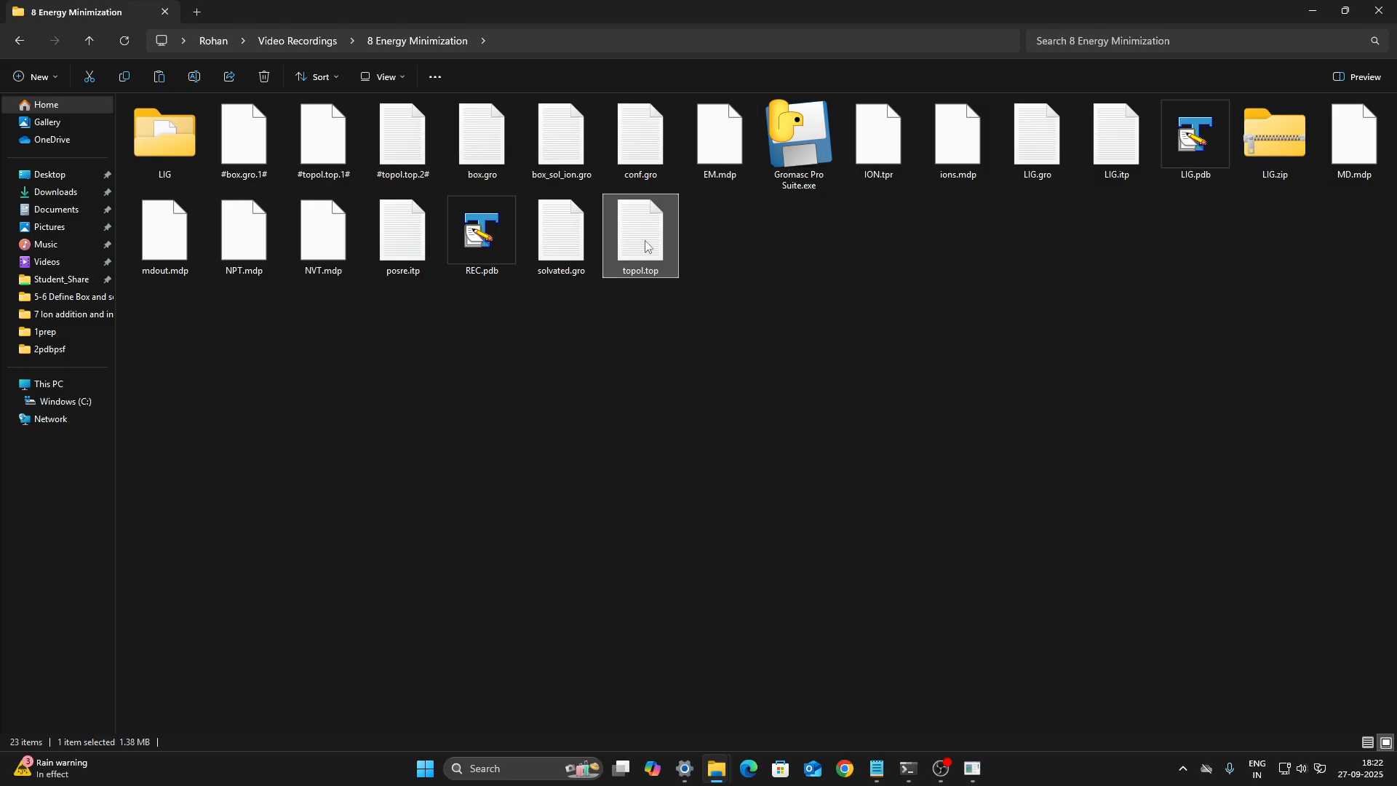
right_click(645, 244)
click(587, 361)
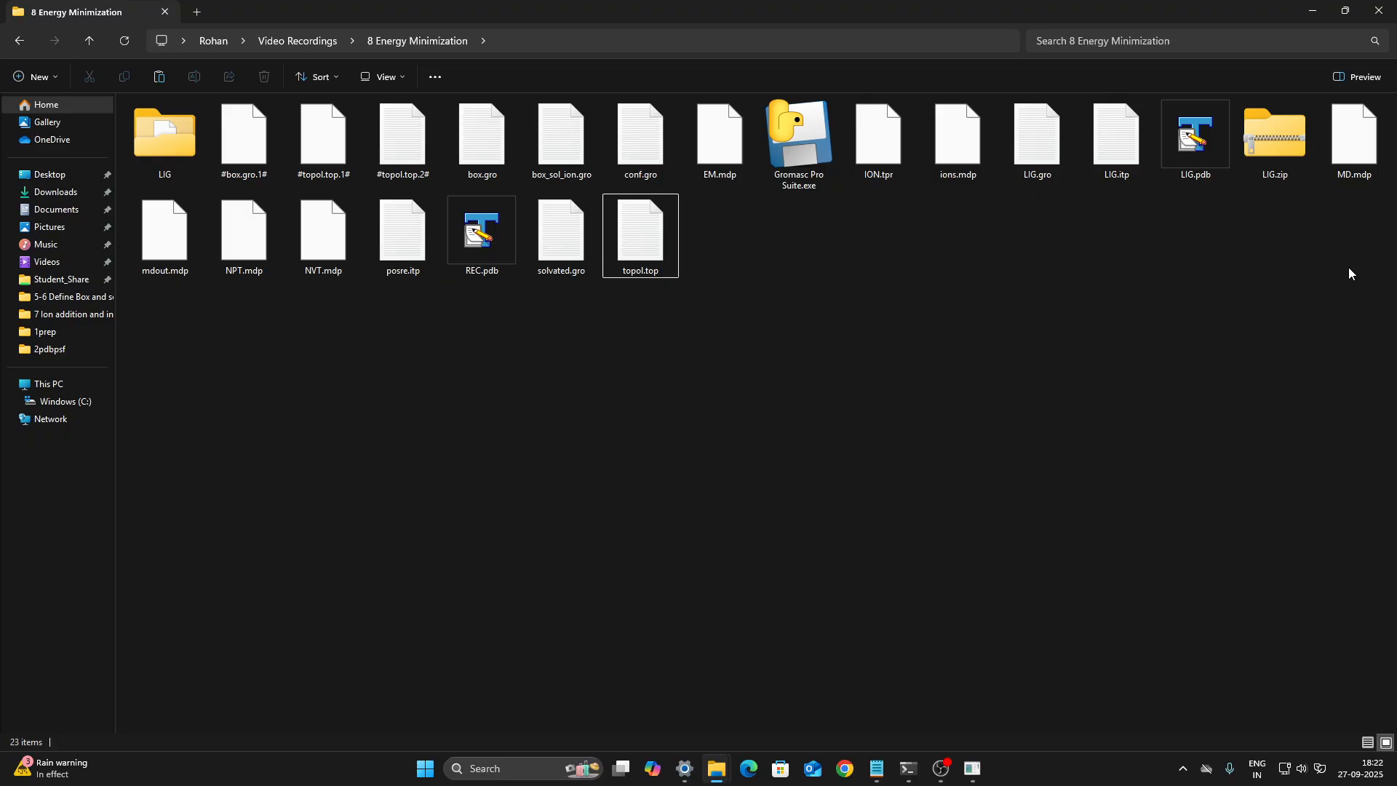
click(585, 142)
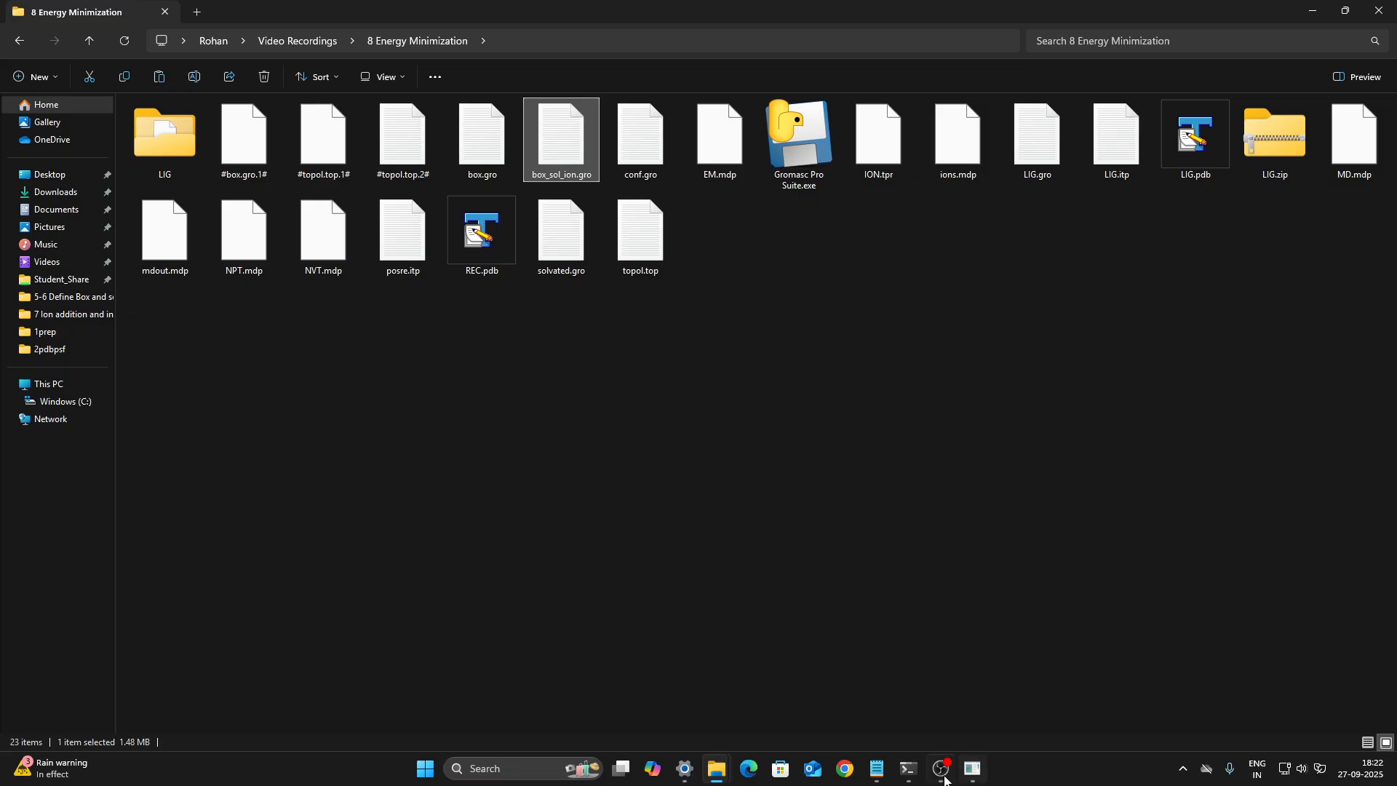
Step: Switch back to Gromacs Analysis Suite and load EM.mdp as the MDP file and box_sol_ion.gro as the GRO file
click(971, 773)
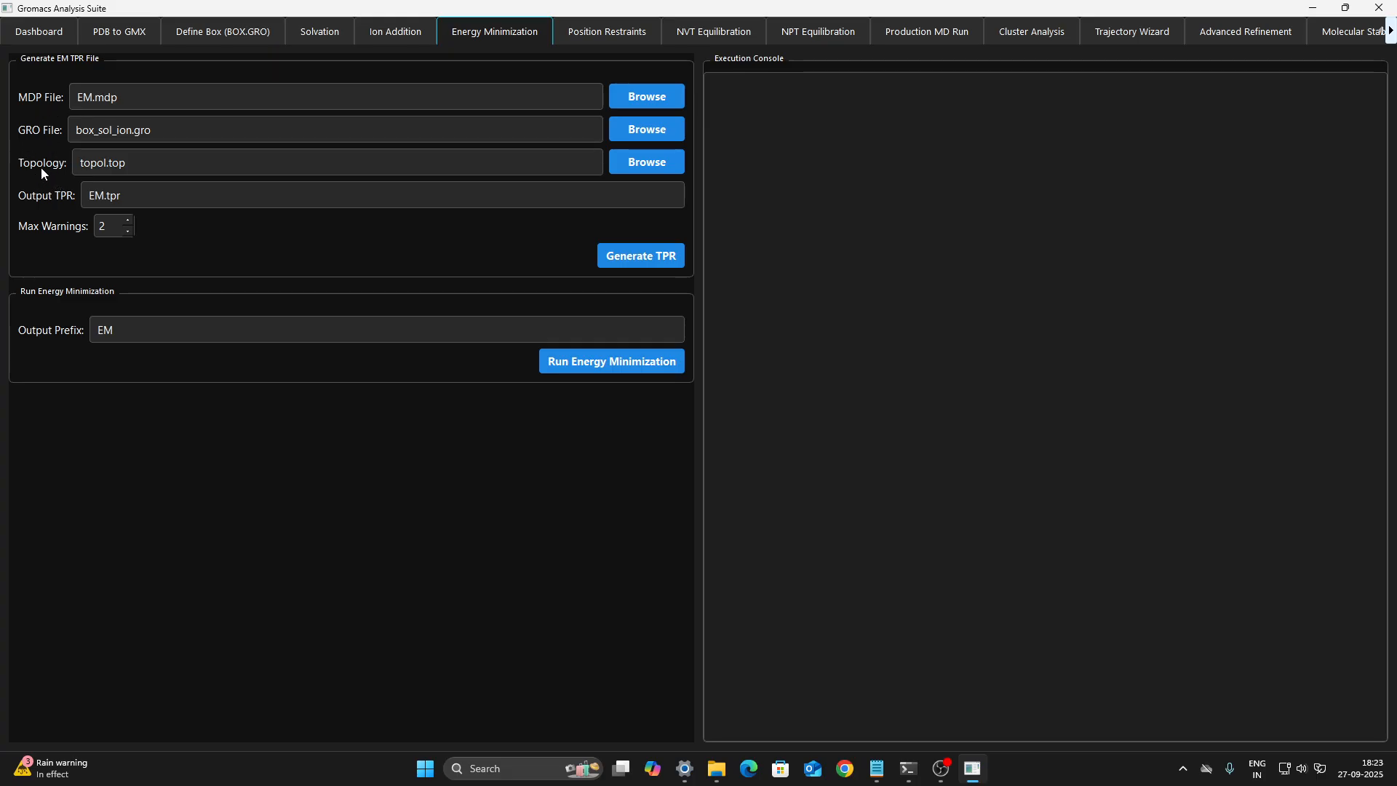
click(645, 106)
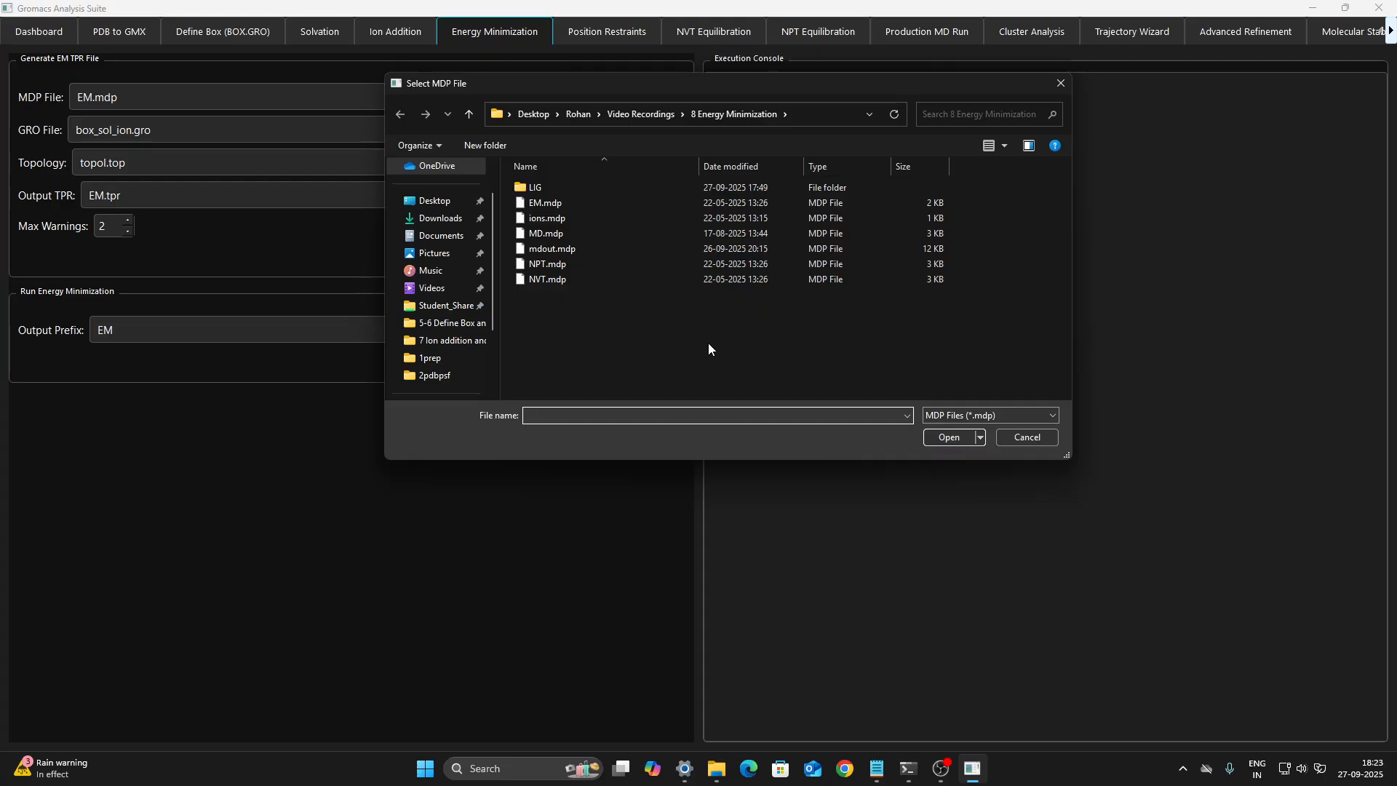
click(551, 207)
click(950, 439)
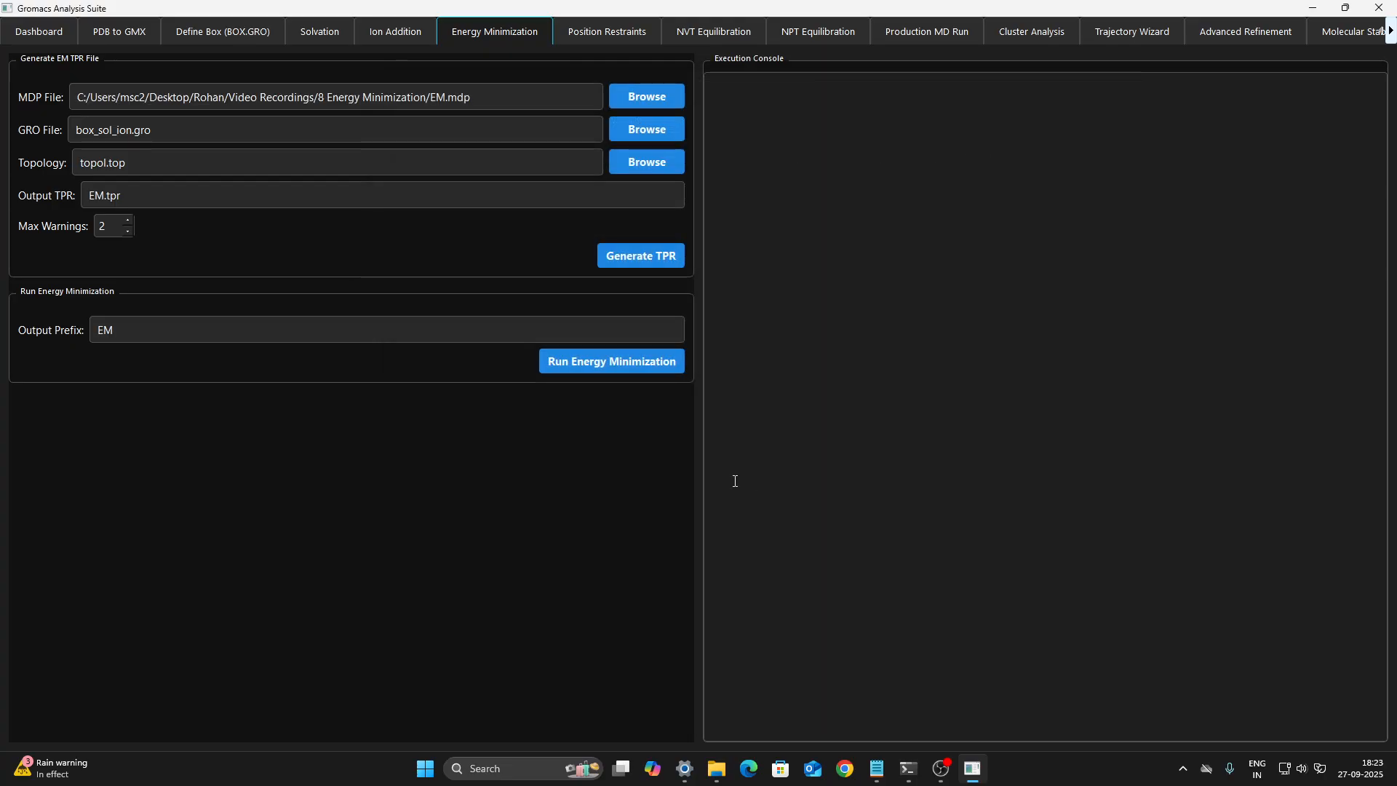
click(666, 134)
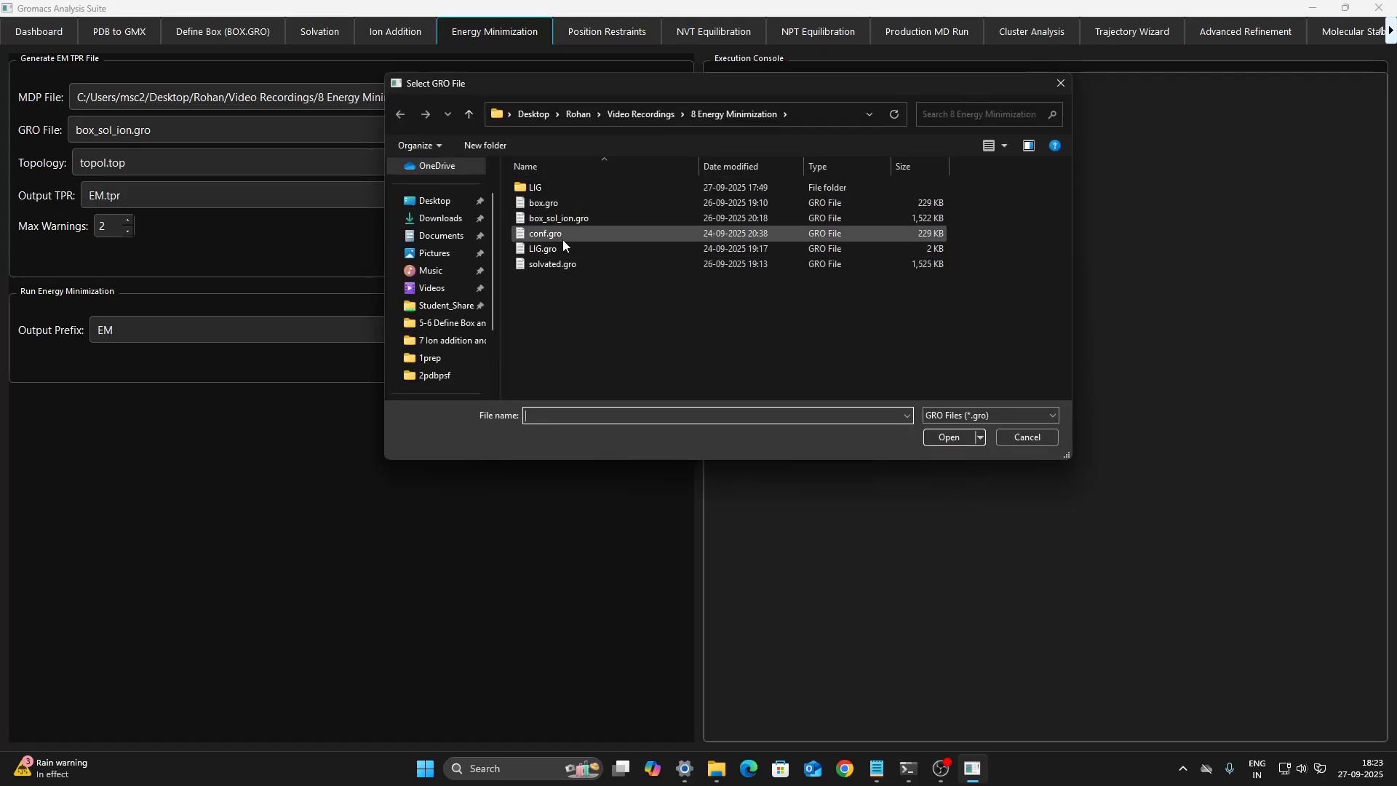
click(561, 223)
click(946, 438)
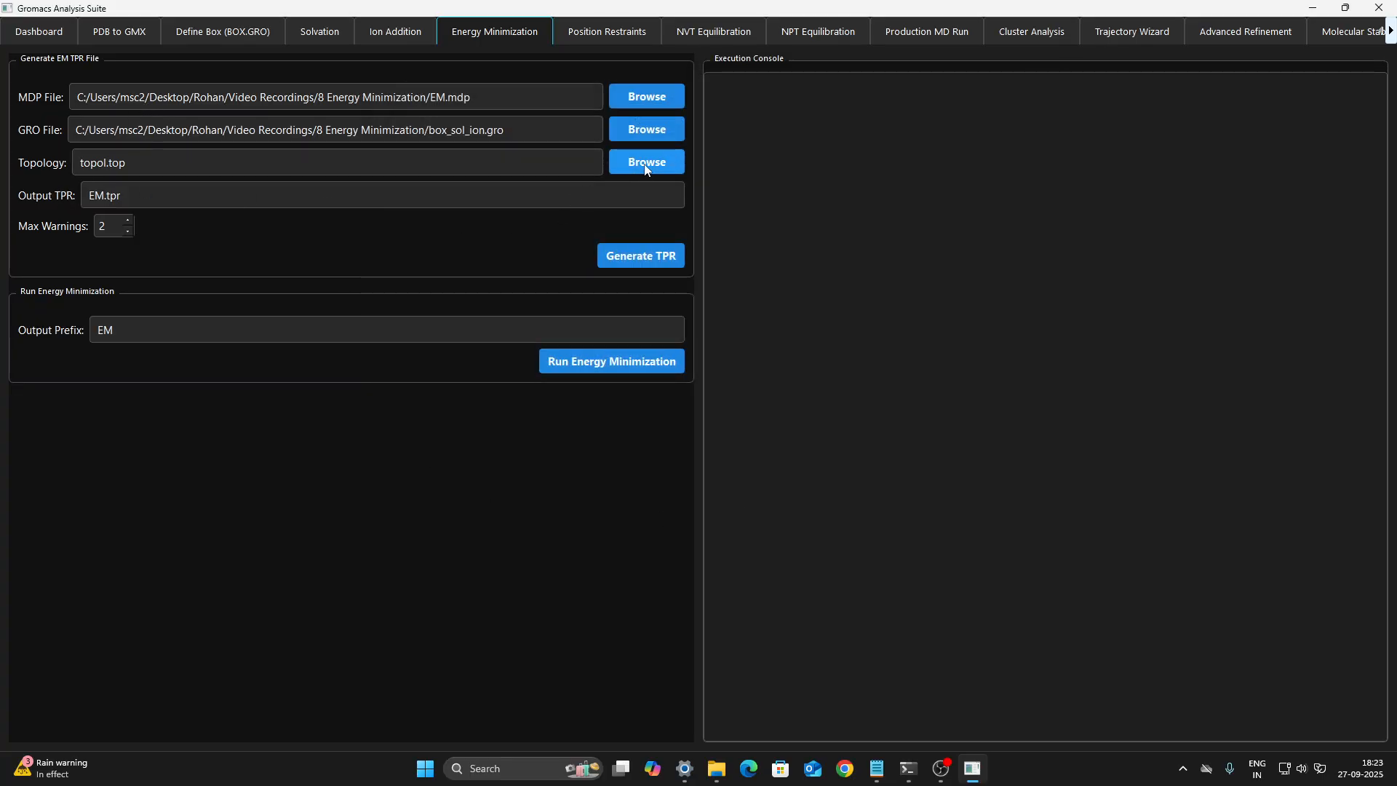
Step: Load topol.top as the topology and generate the EM.tpr file with max warnings at 2
click(645, 163)
click(540, 206)
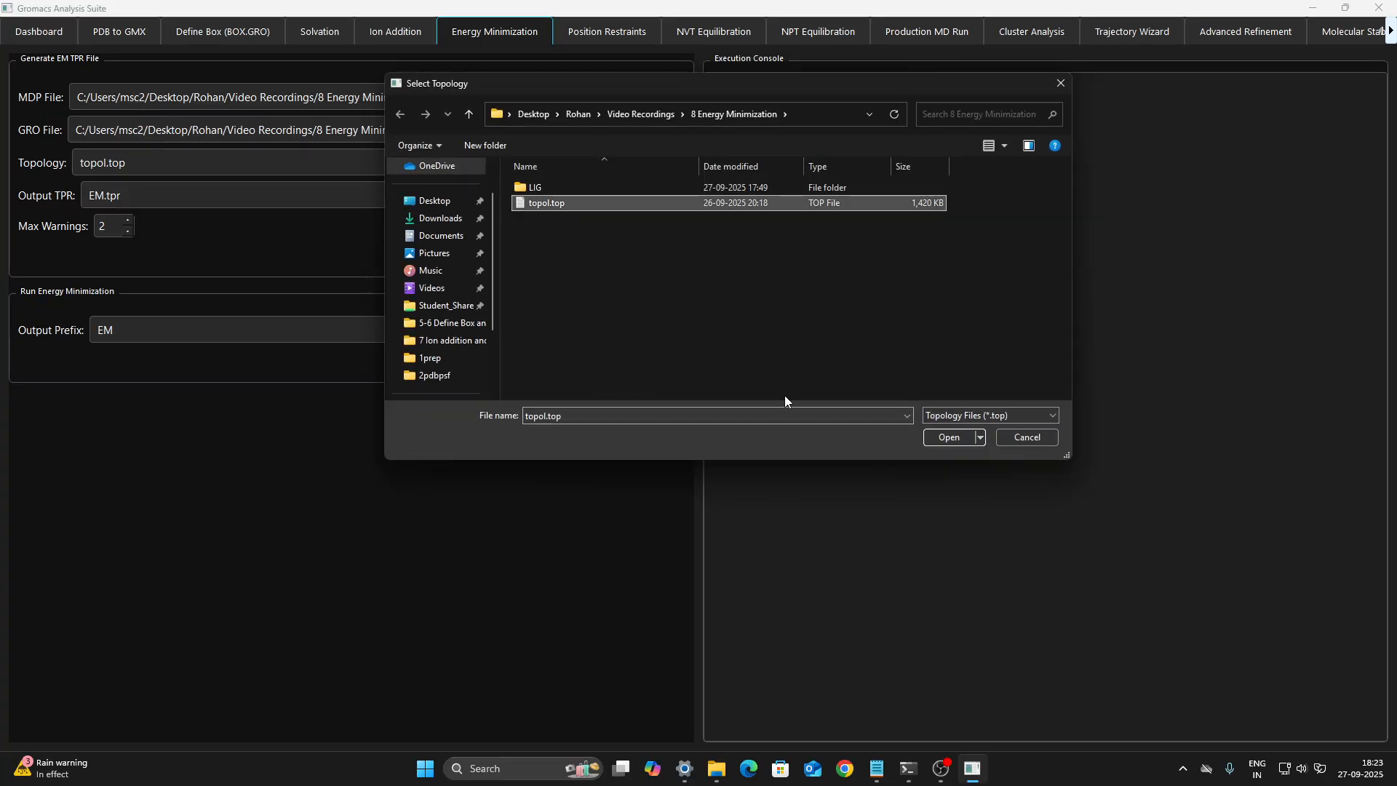
click(950, 437)
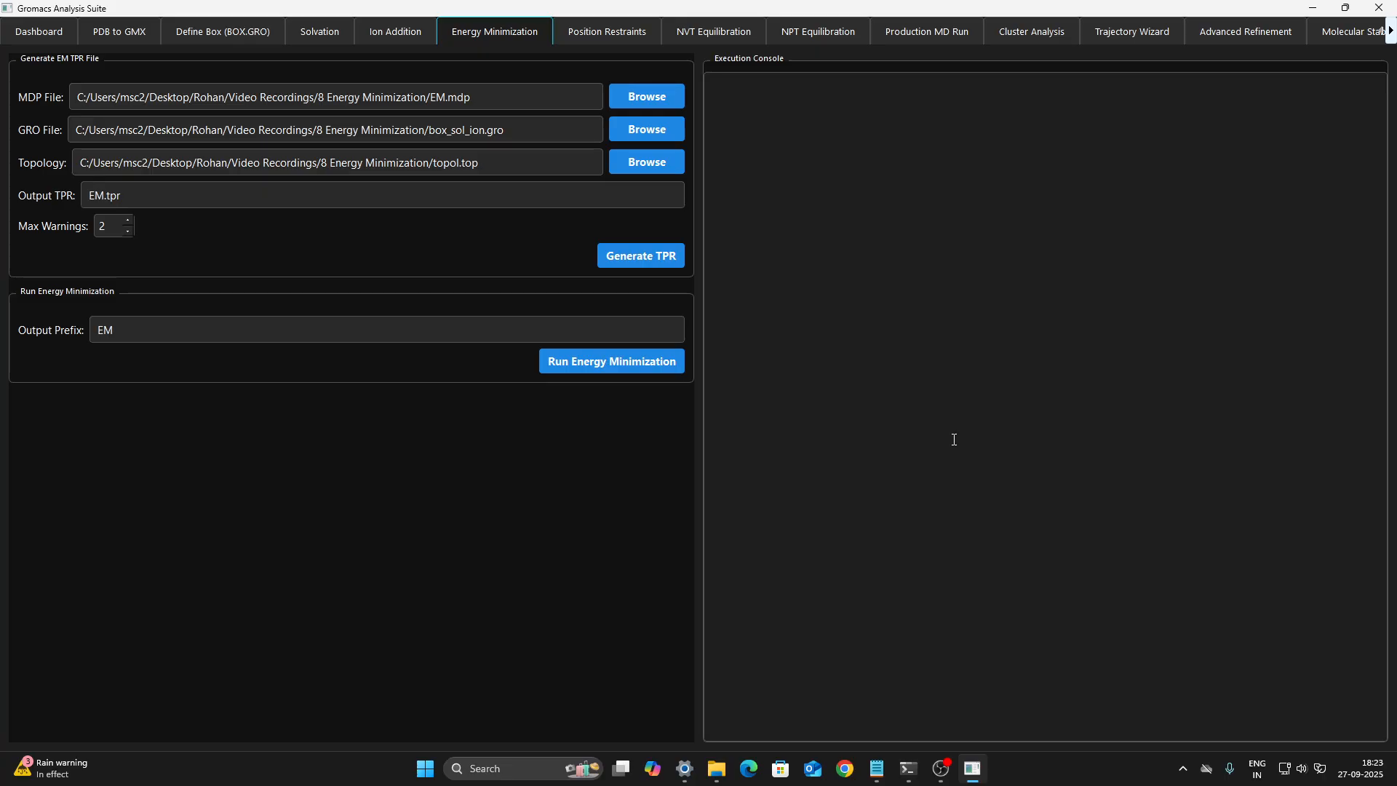
click(643, 262)
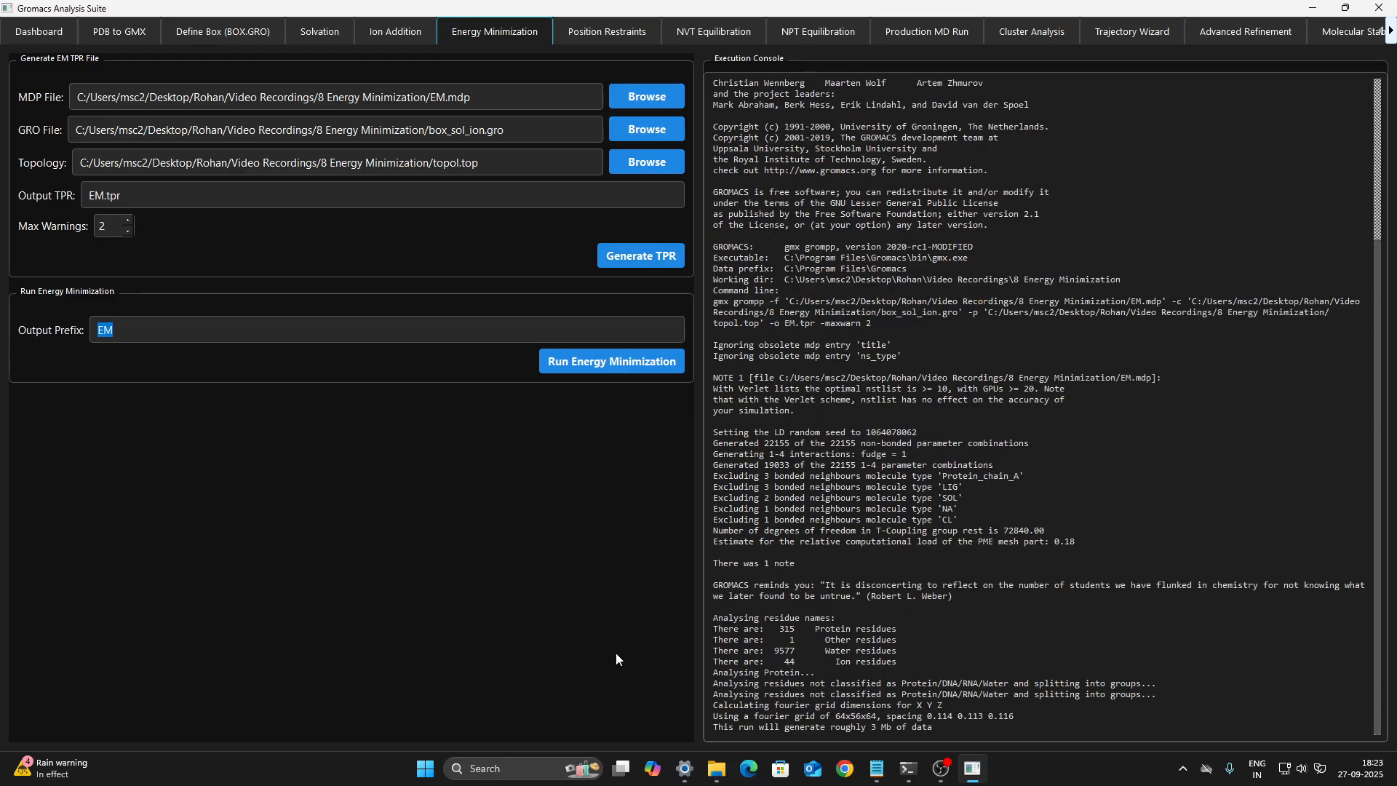
Step: Check the grompp command line in the execution console, the output folder and the GROMACS reminder text
drag(714, 301, 876, 328)
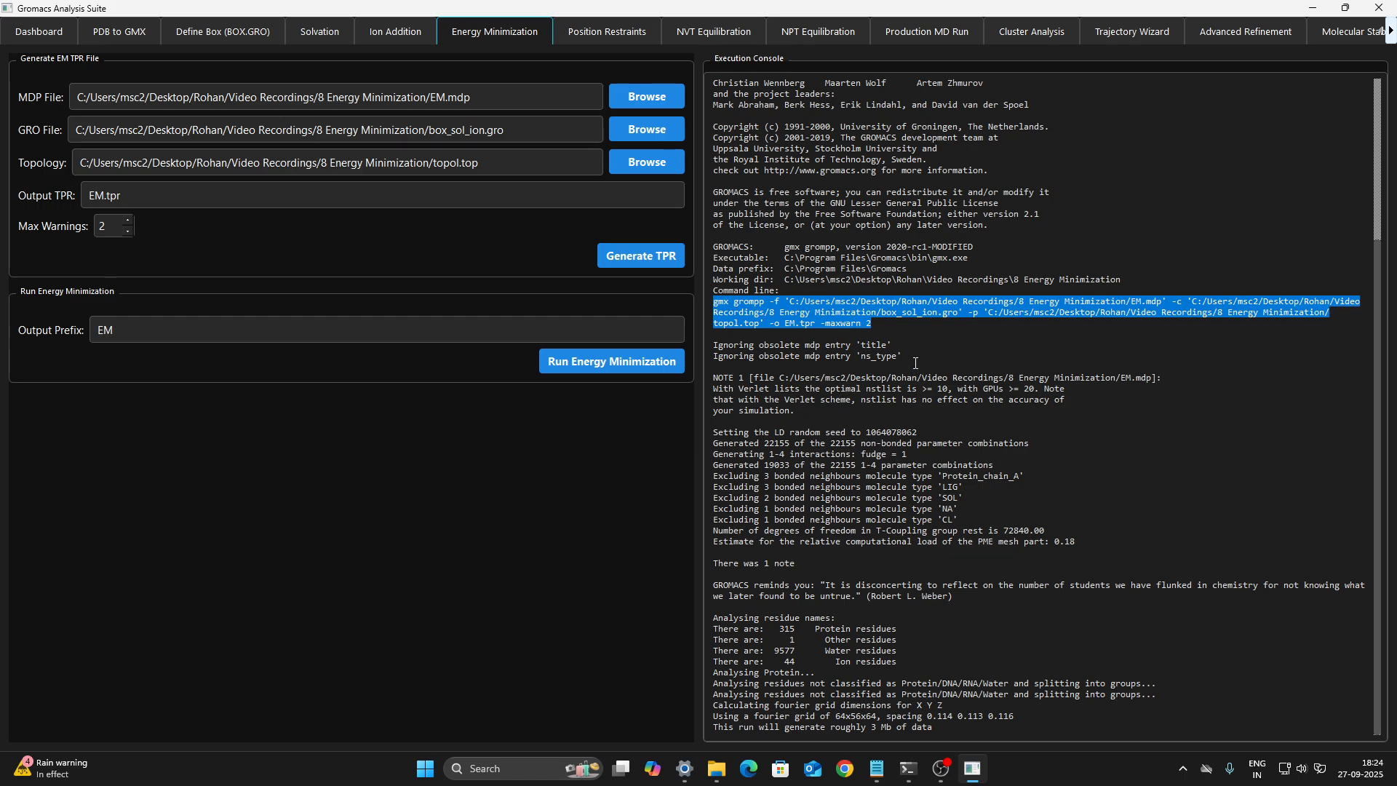
click(1313, 8)
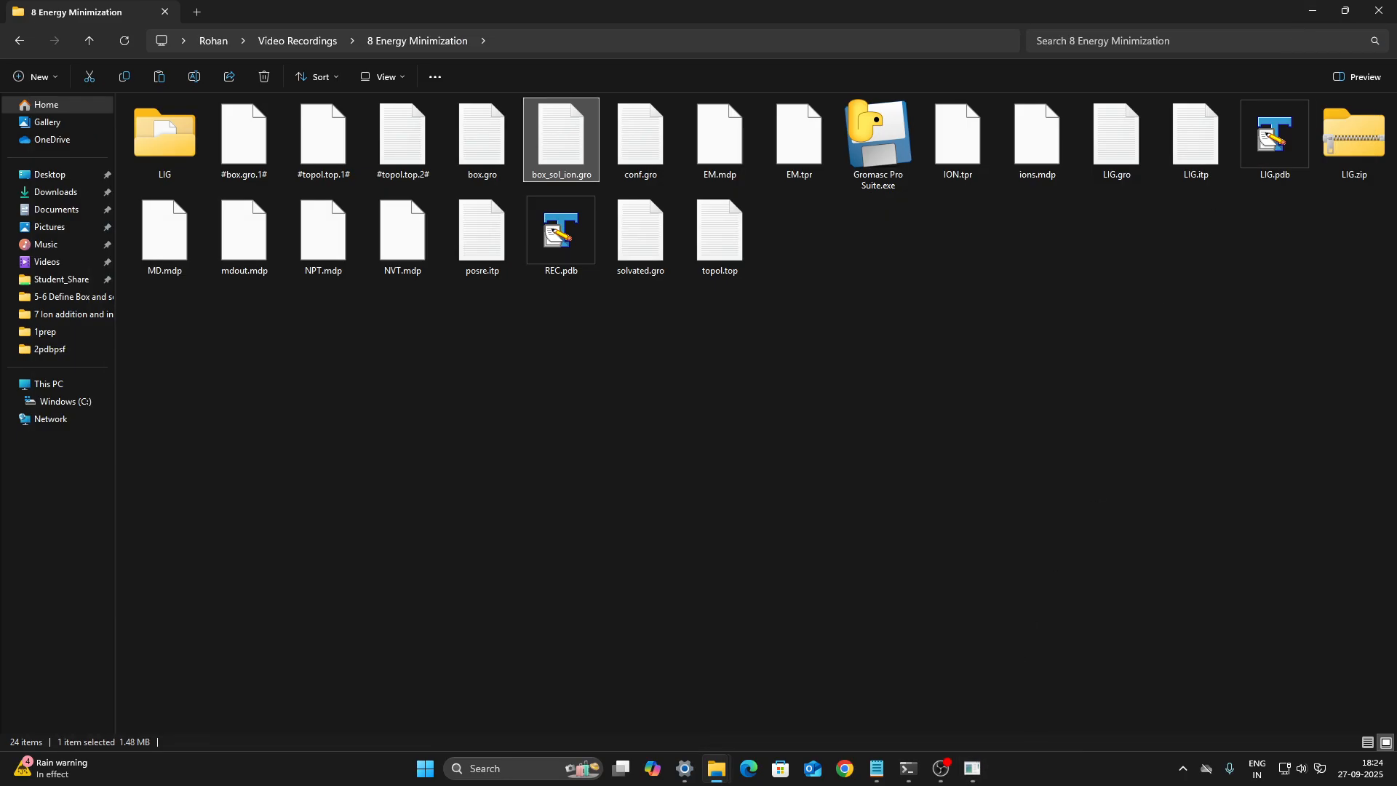
click(972, 769)
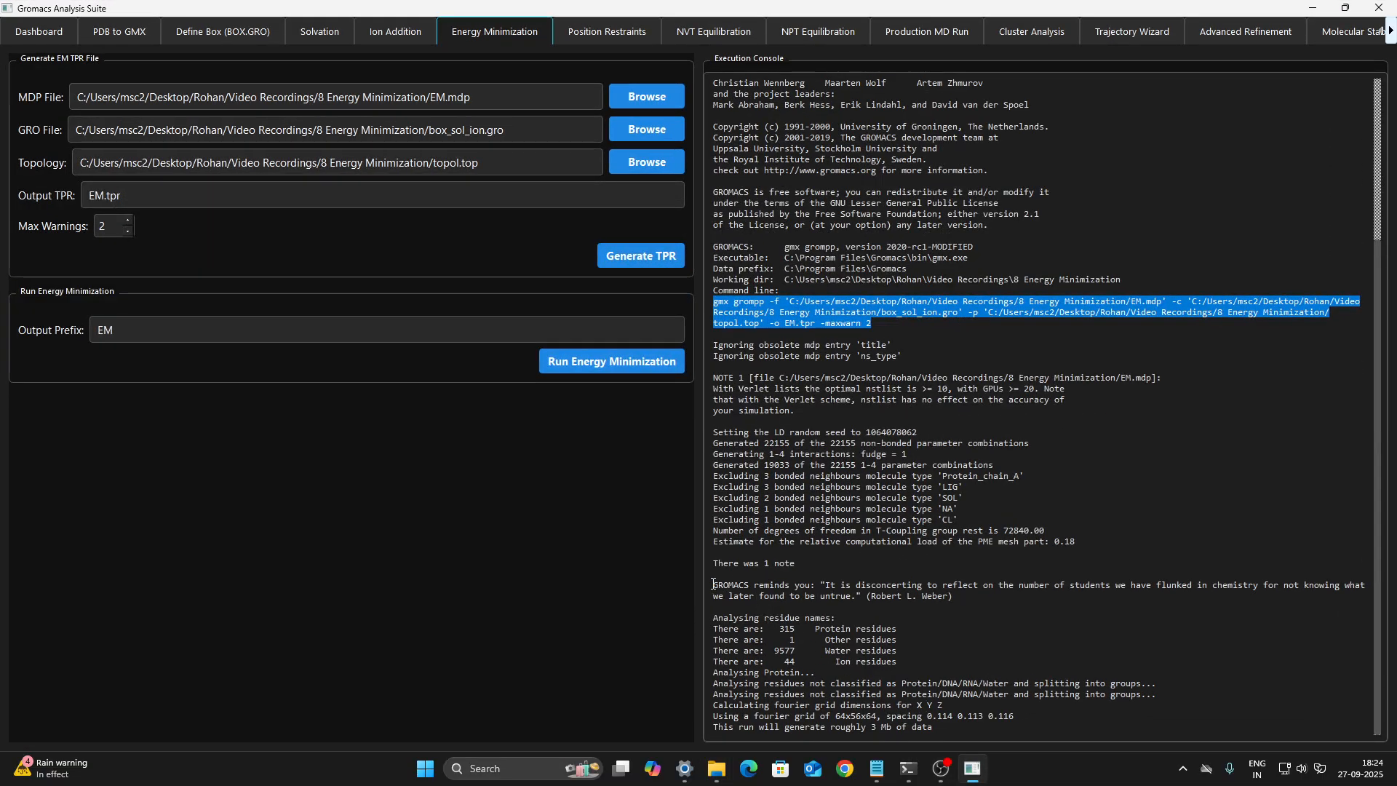
drag(713, 585, 815, 585)
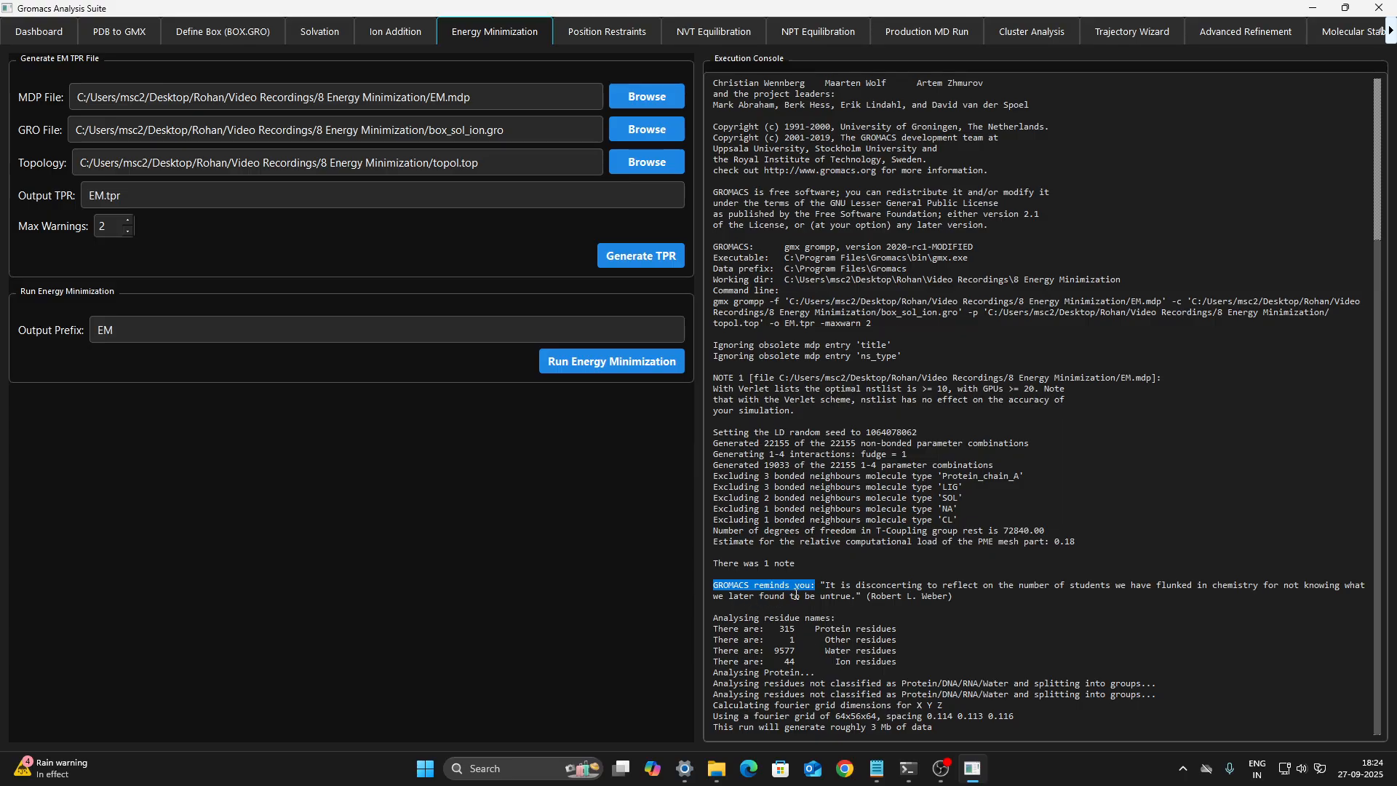
drag(820, 585, 957, 605)
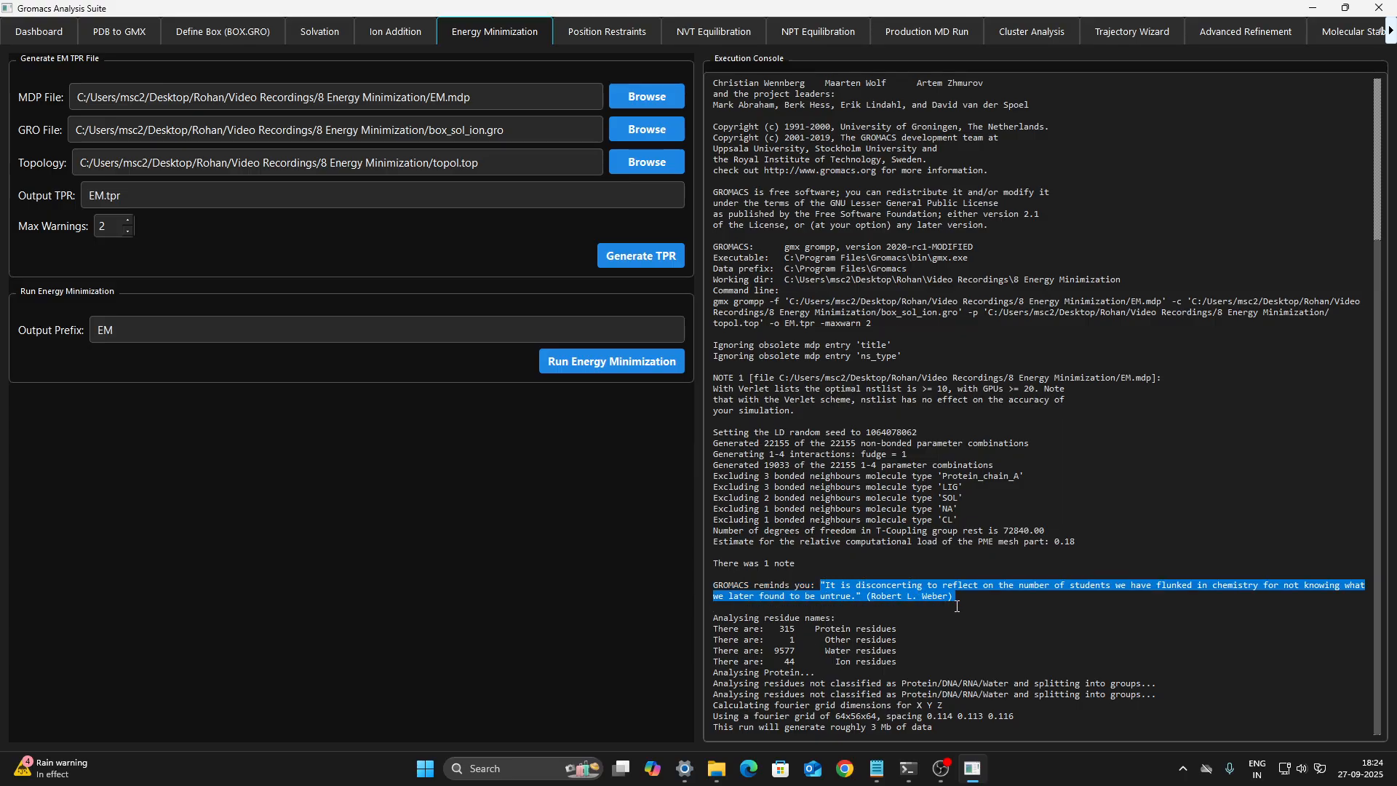
click(882, 594)
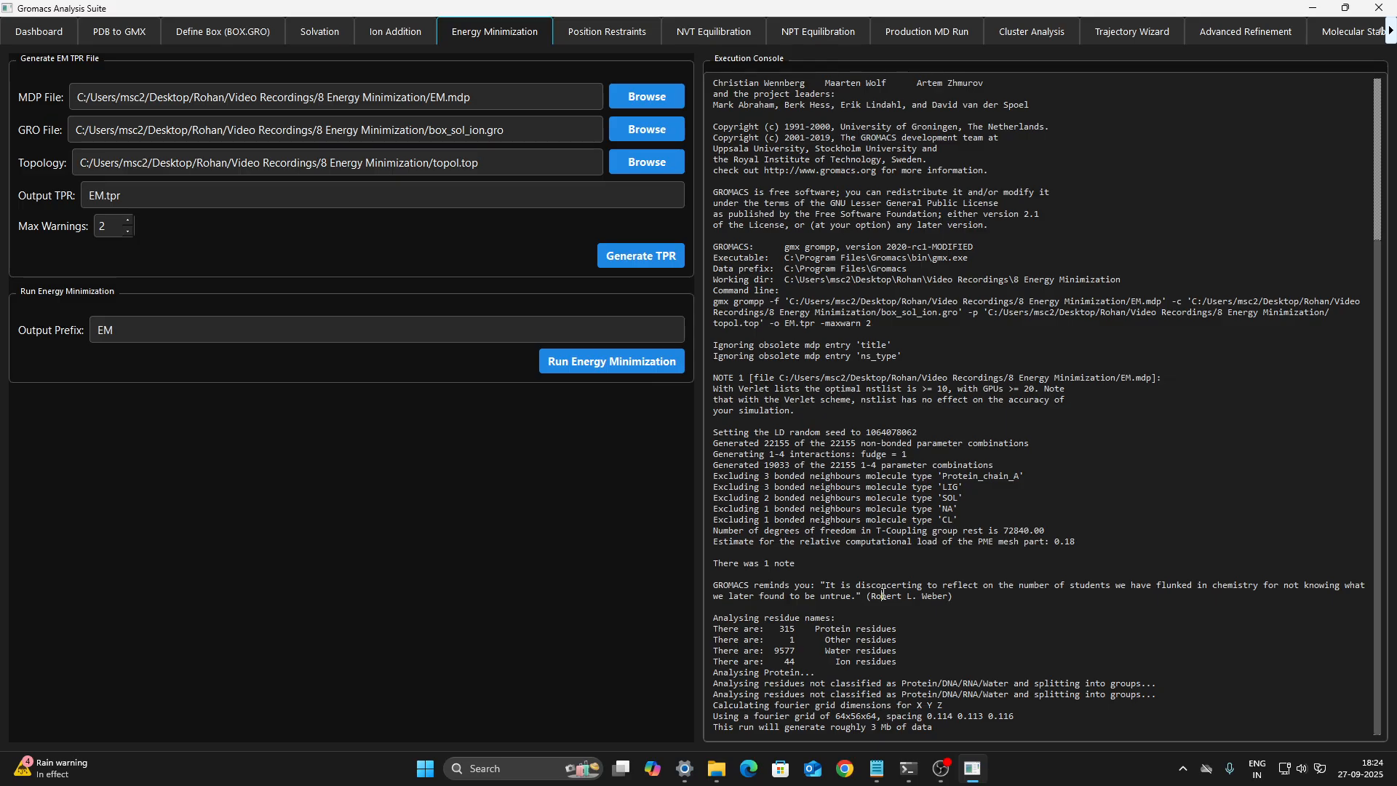
Step: Switch to File Explorer and check the generated EM.tpr file in the 8 Energy Minimization folder
click(1312, 11)
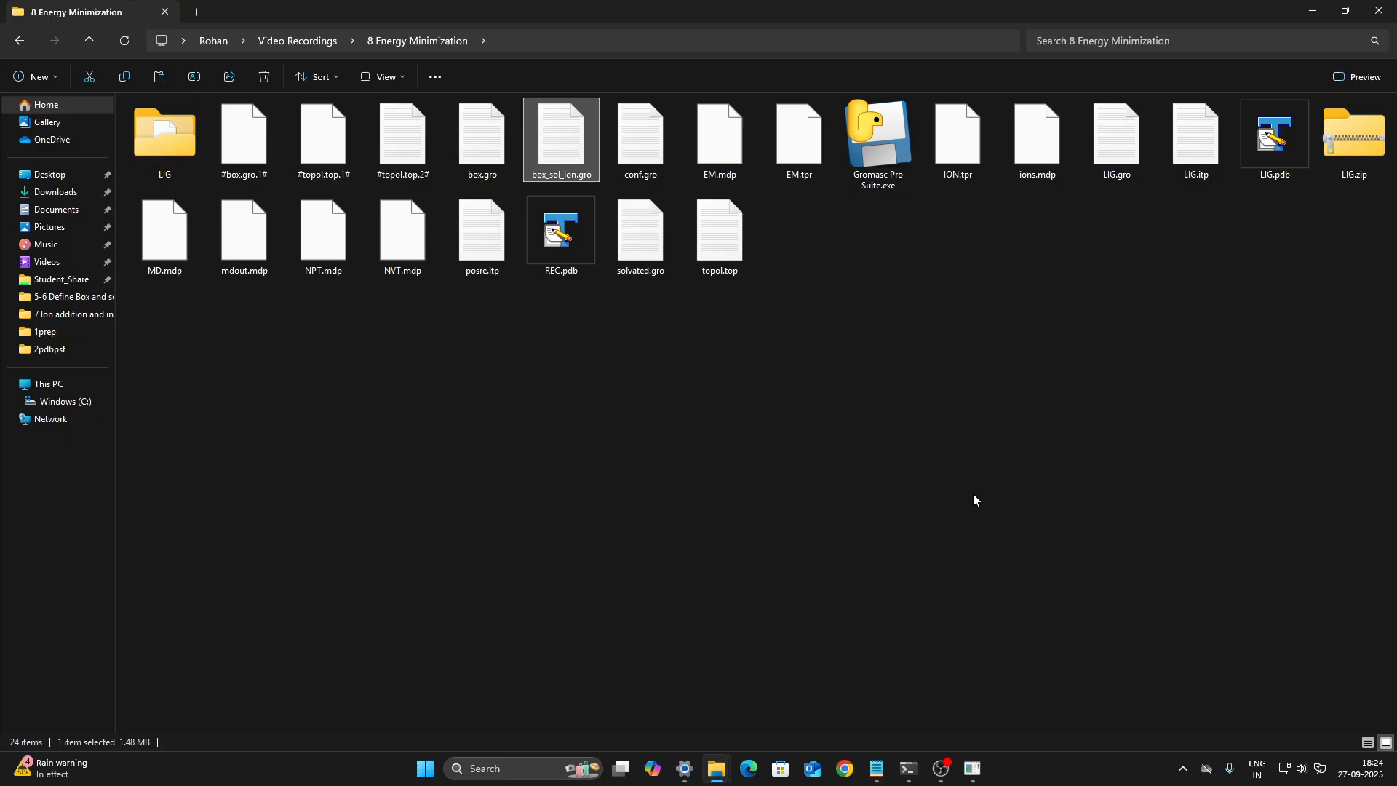
click(574, 467)
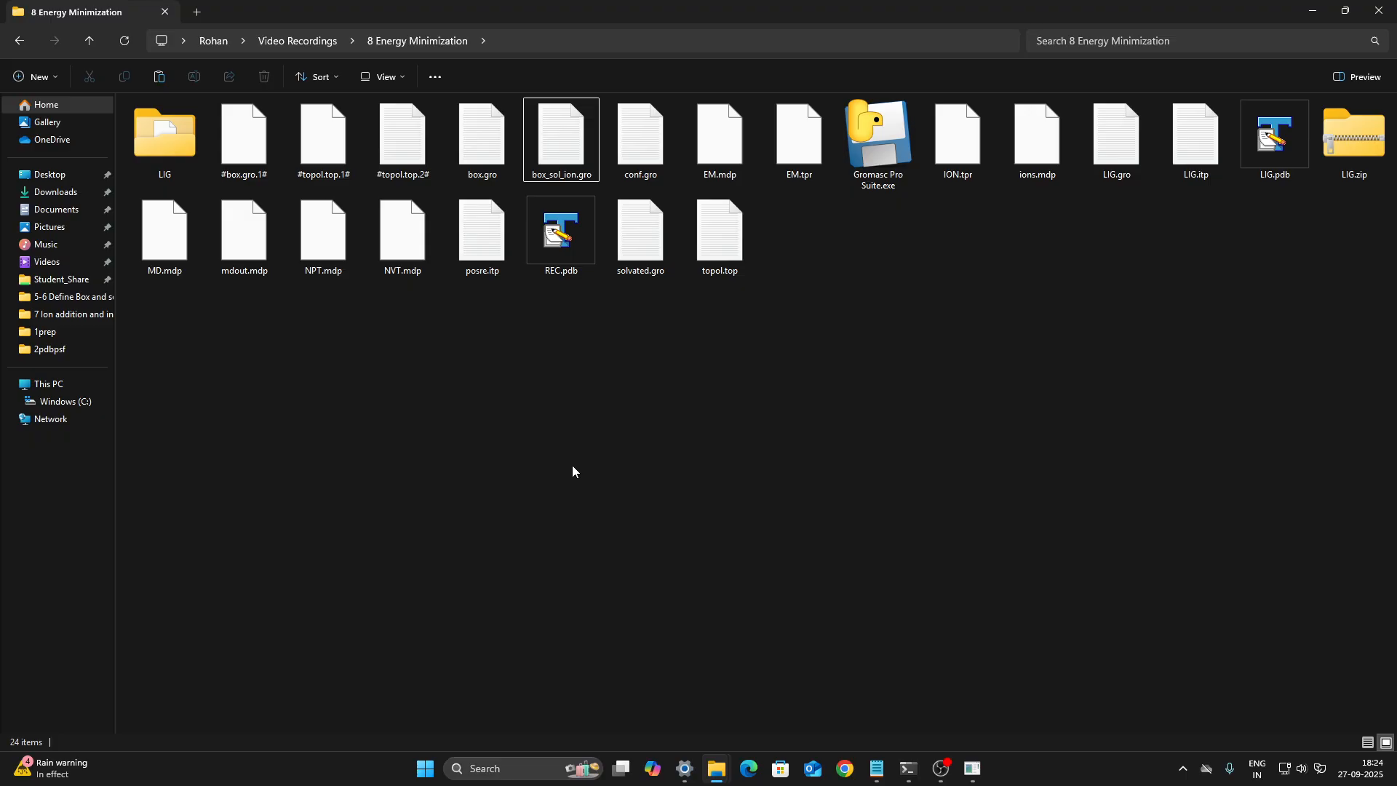
right_click(799, 155)
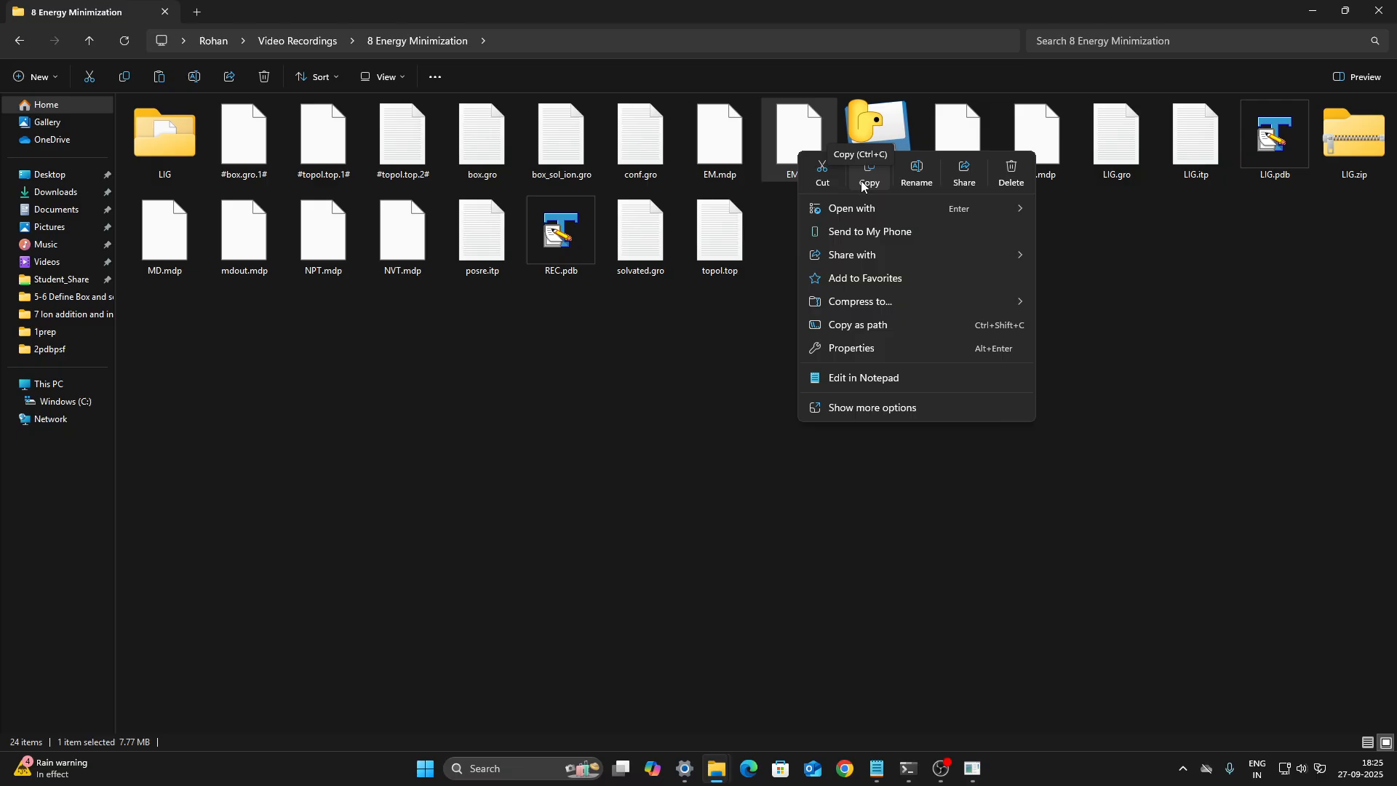
click(837, 527)
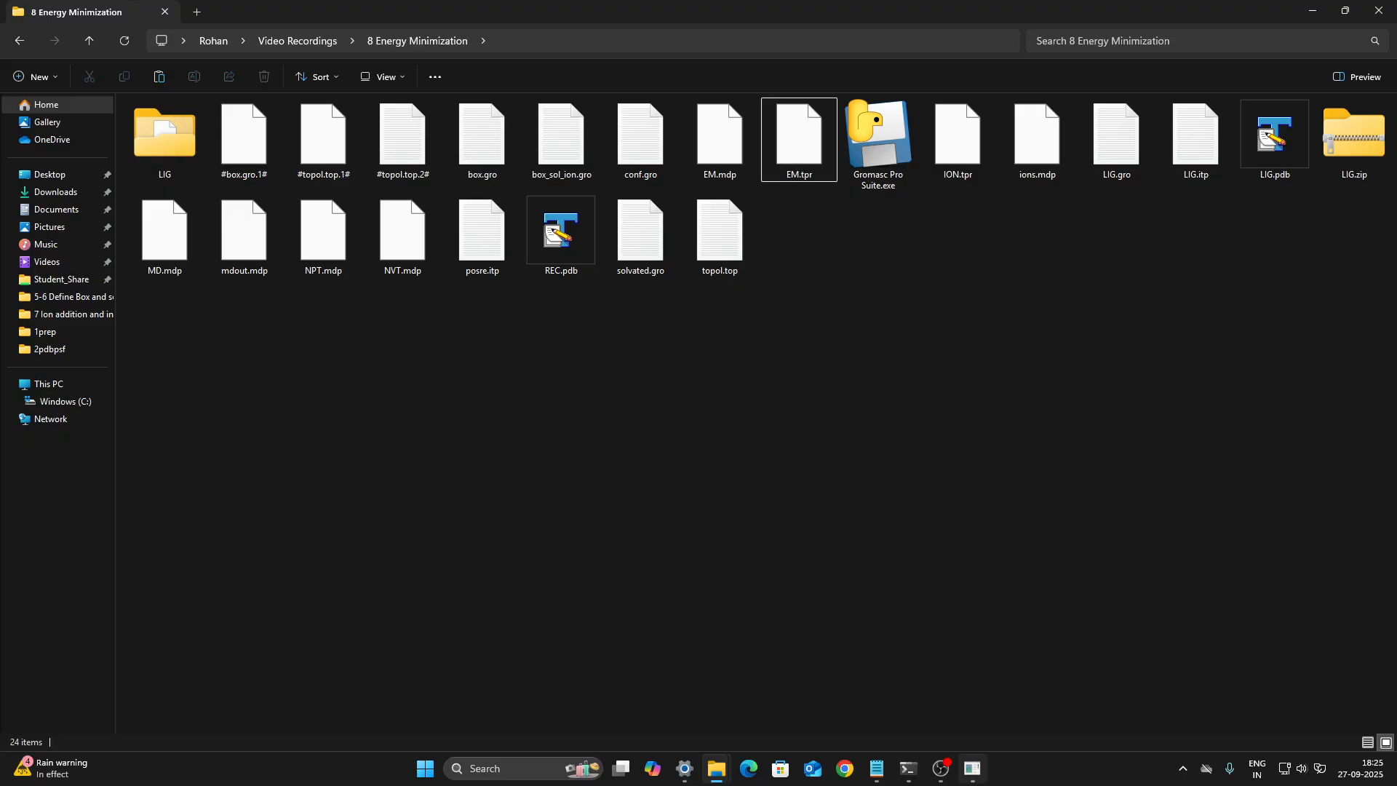
Step: Return to Gromacs Analysis Suite, run the energy minimization with output prefix EM and follow the console log to its closing message
click(971, 777)
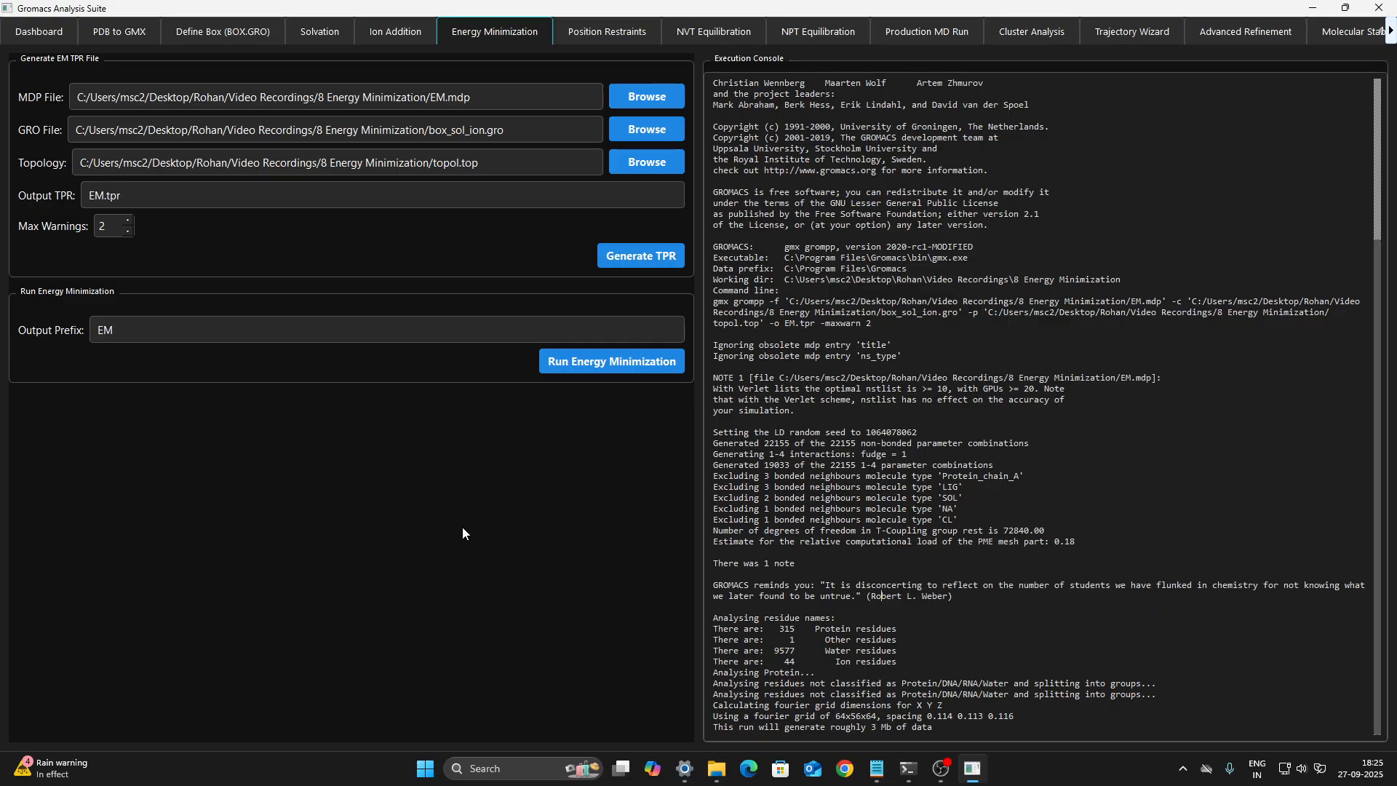
click(623, 369)
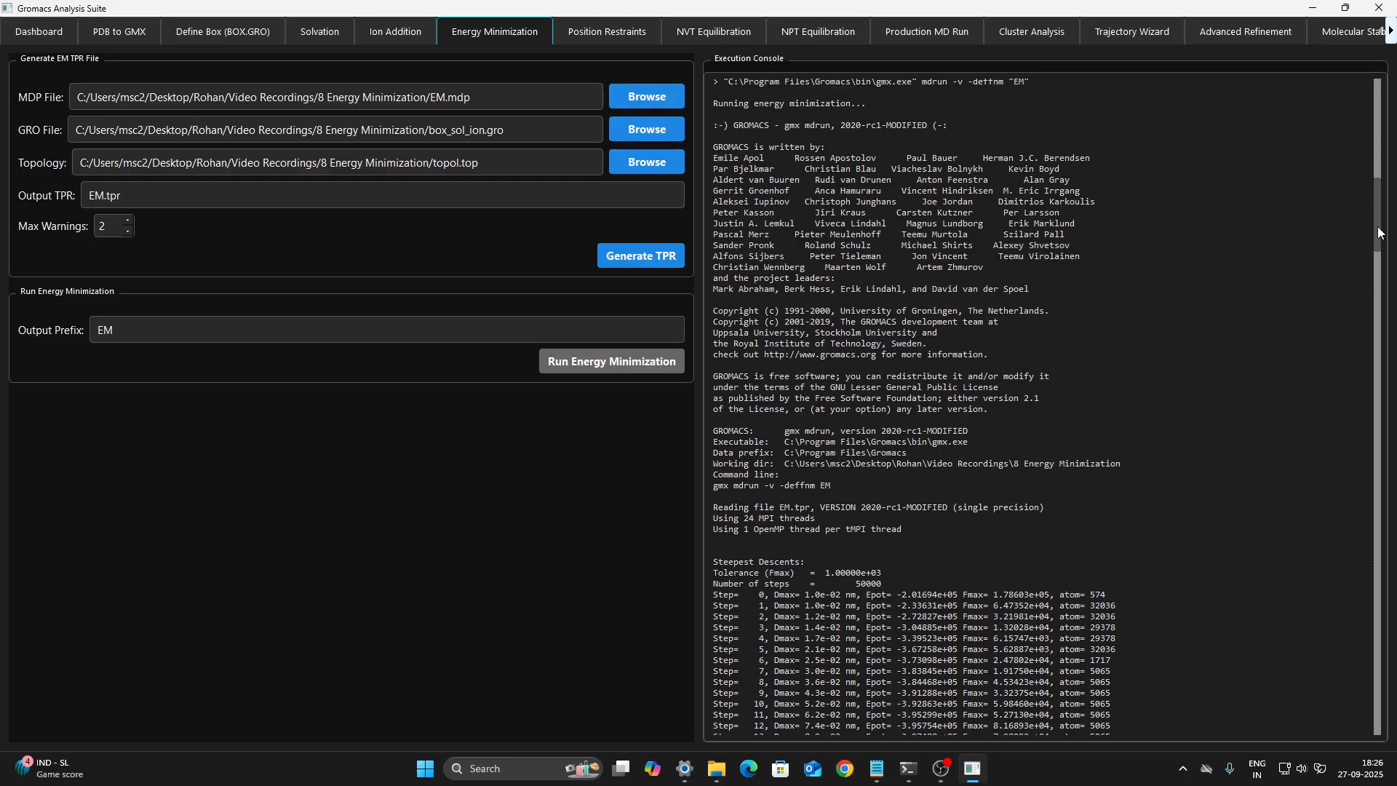
drag(1378, 230, 1372, 721)
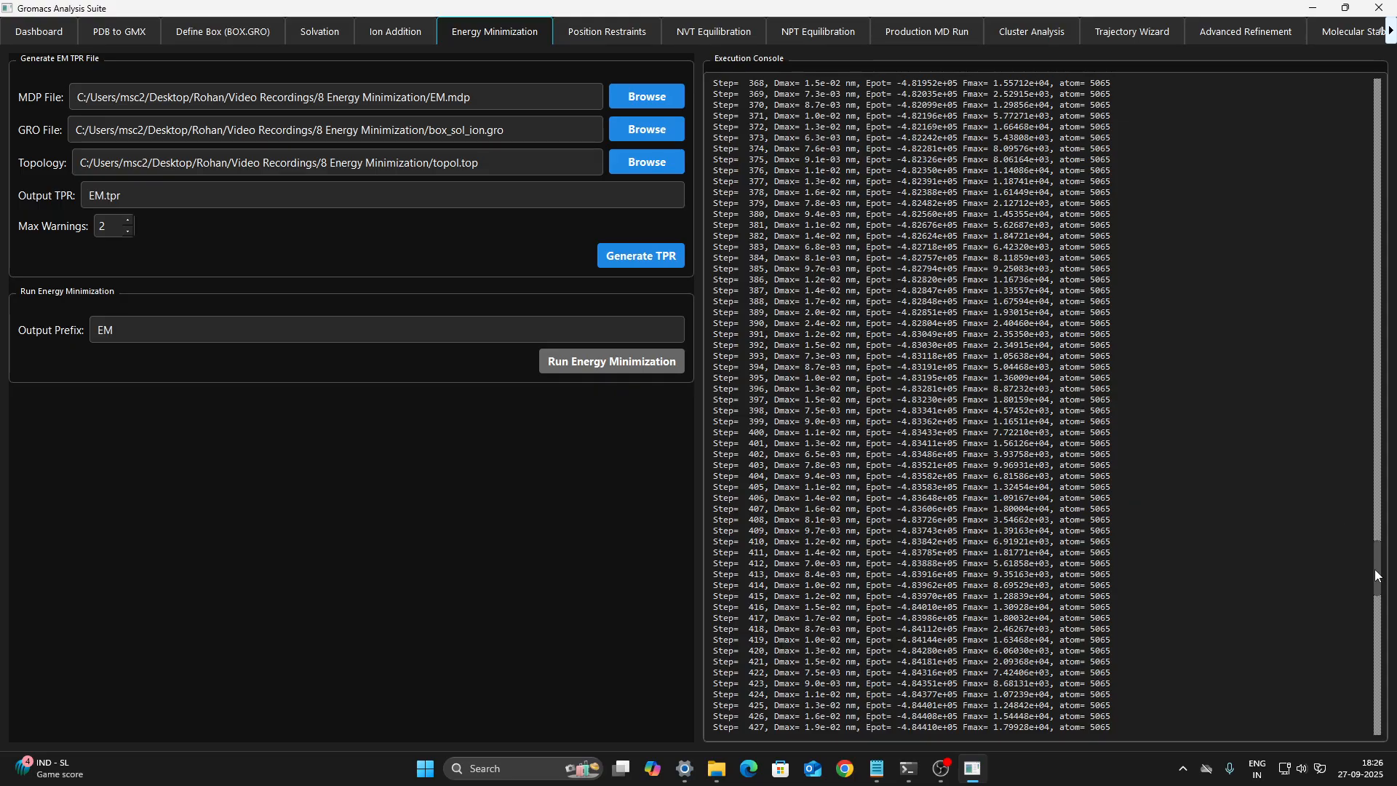
drag(1379, 574, 1378, 753)
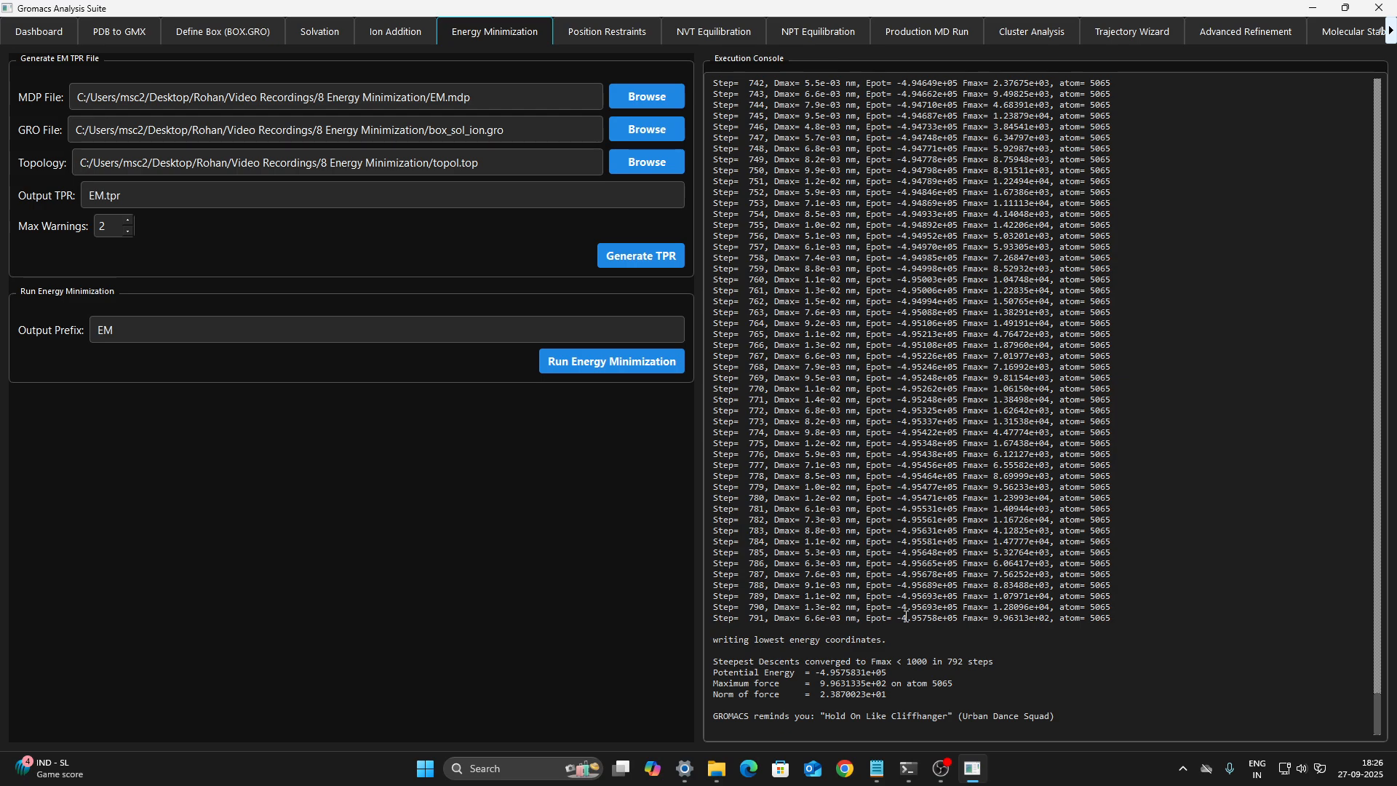
drag(714, 720, 1063, 718)
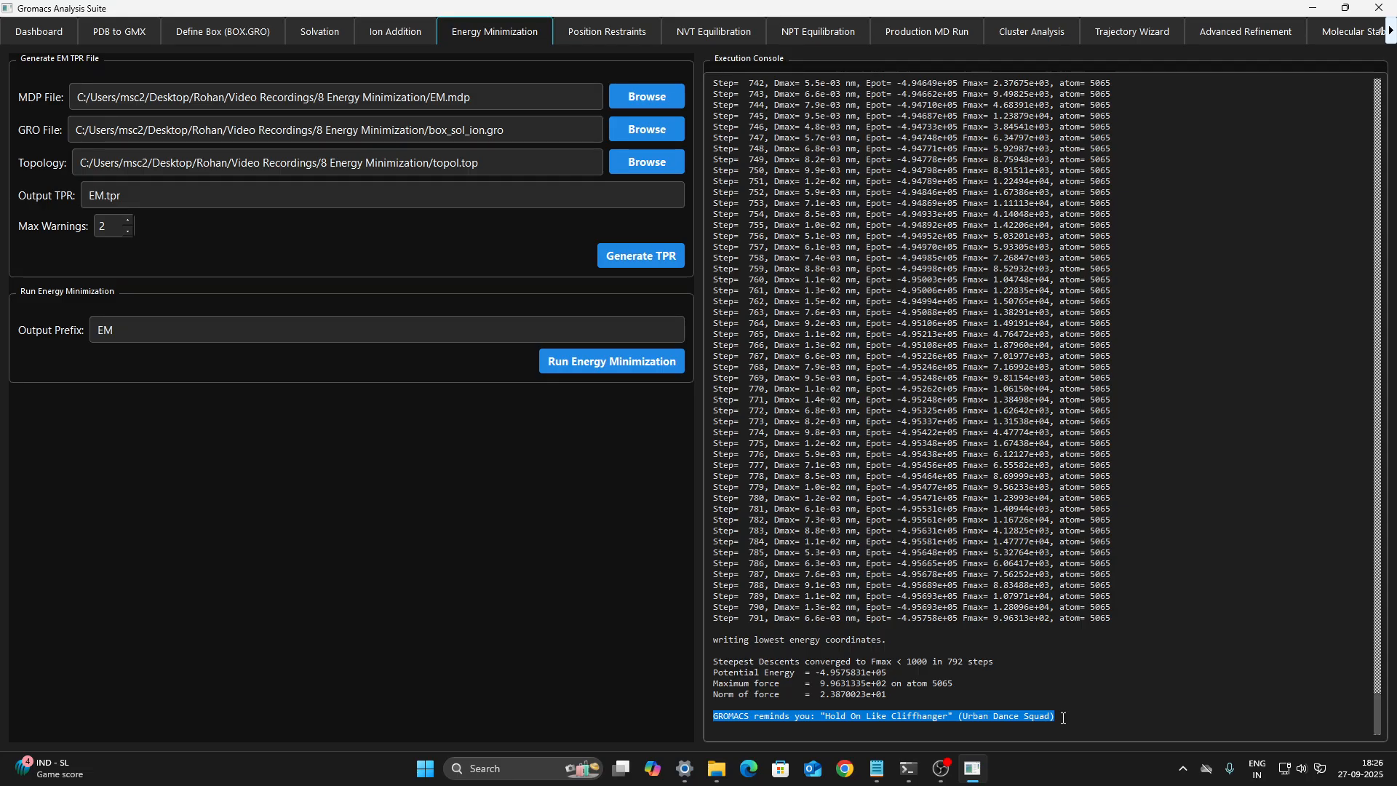